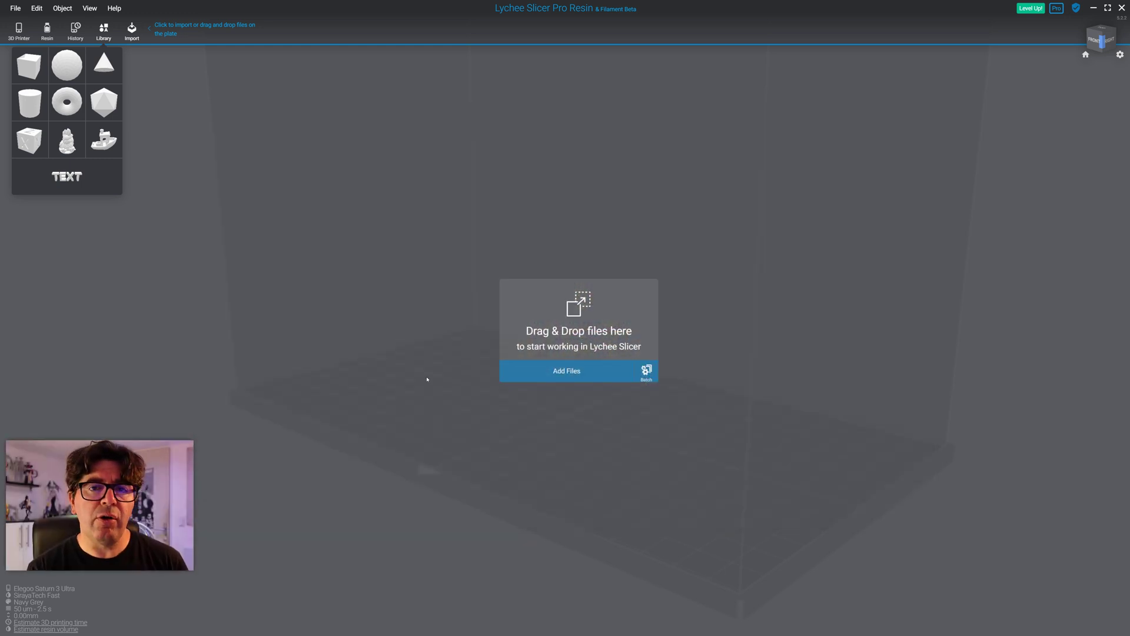
- Add the bird figurine from the built-in model library to the build plate
click(69, 146)
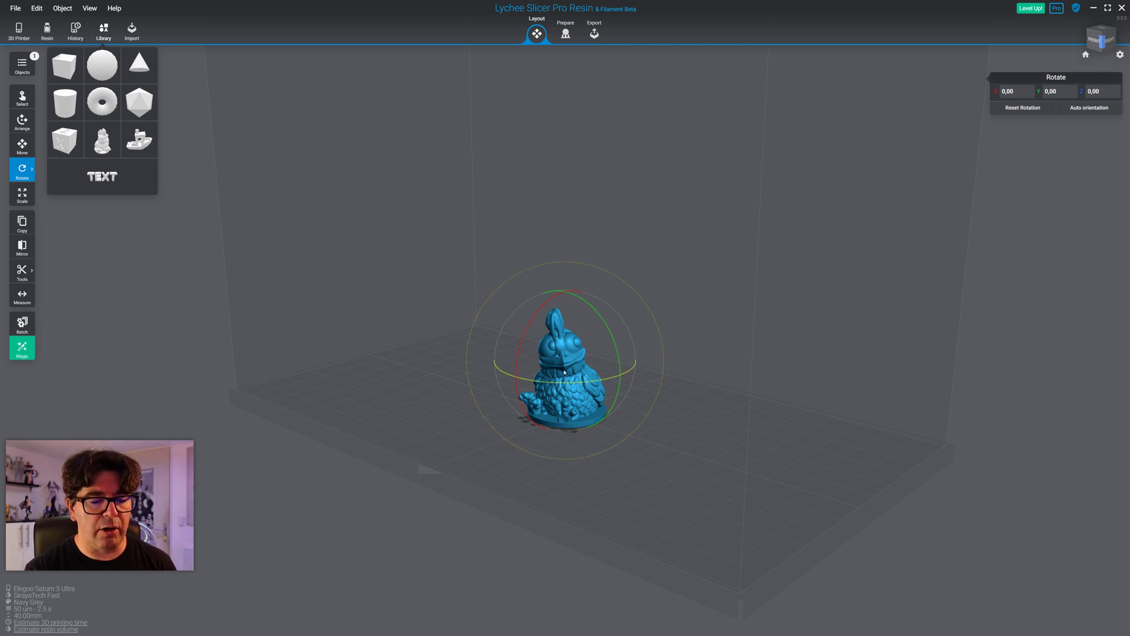
click(496, 366)
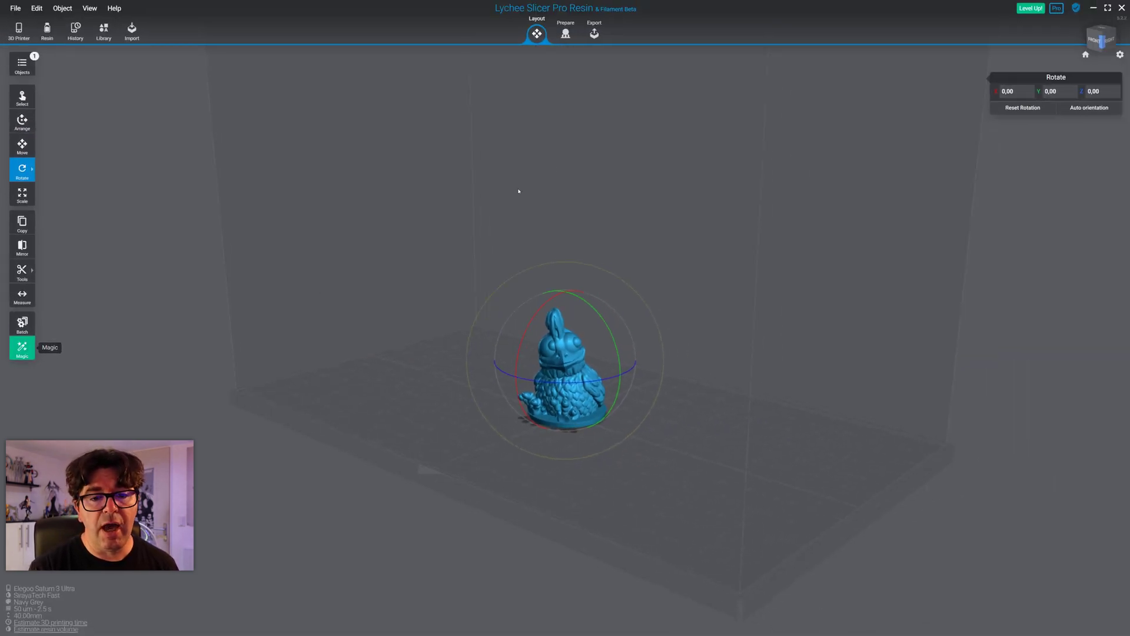
- Run Magic with auto orientation, supports, optimization, bracings and raft on and Medium support presets, and examine the result from several sides
click(566, 33)
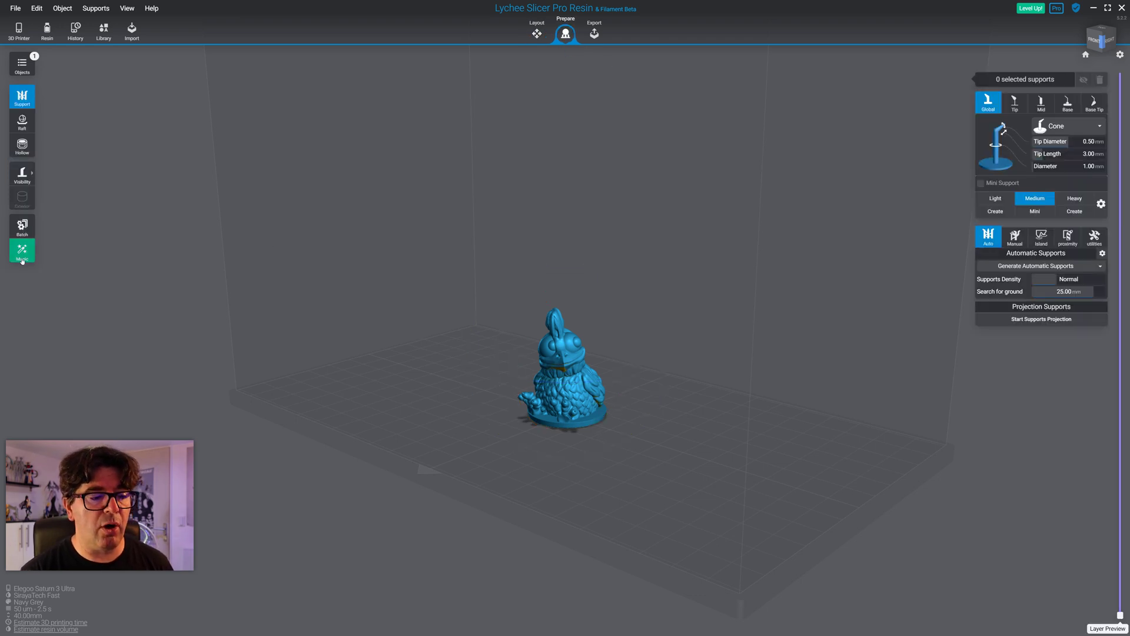
click(535, 39)
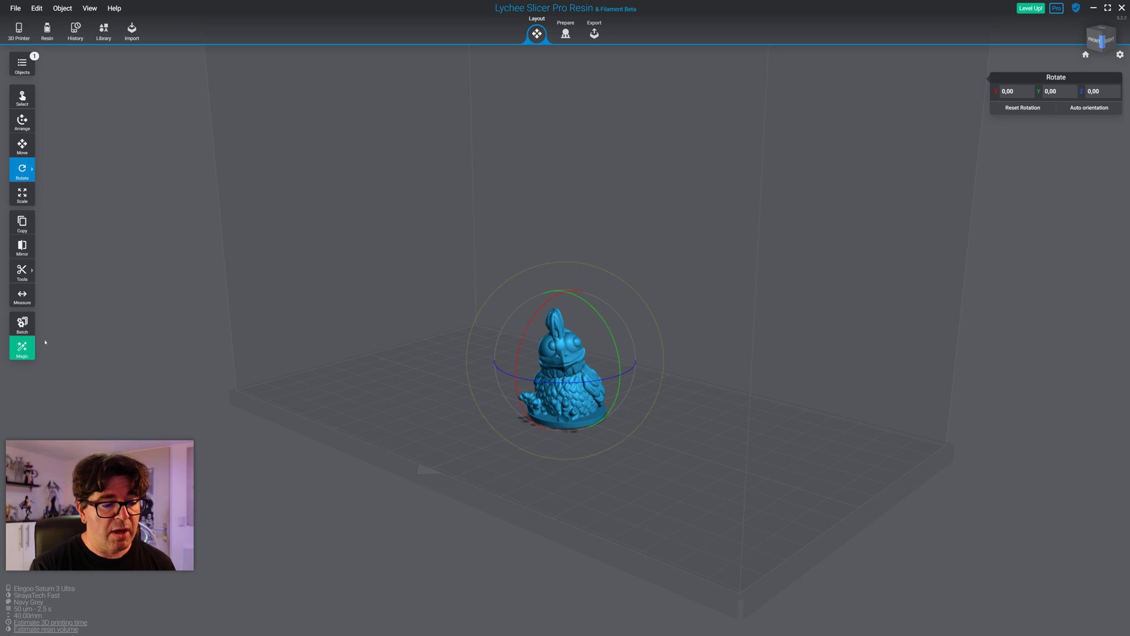
click(30, 349)
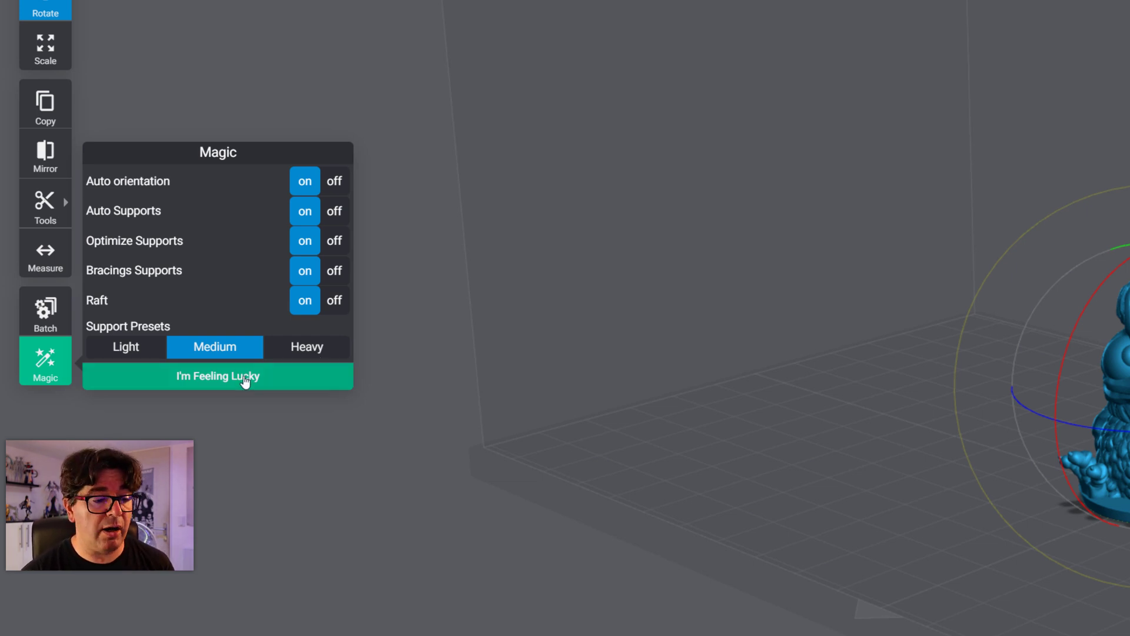
click(245, 379)
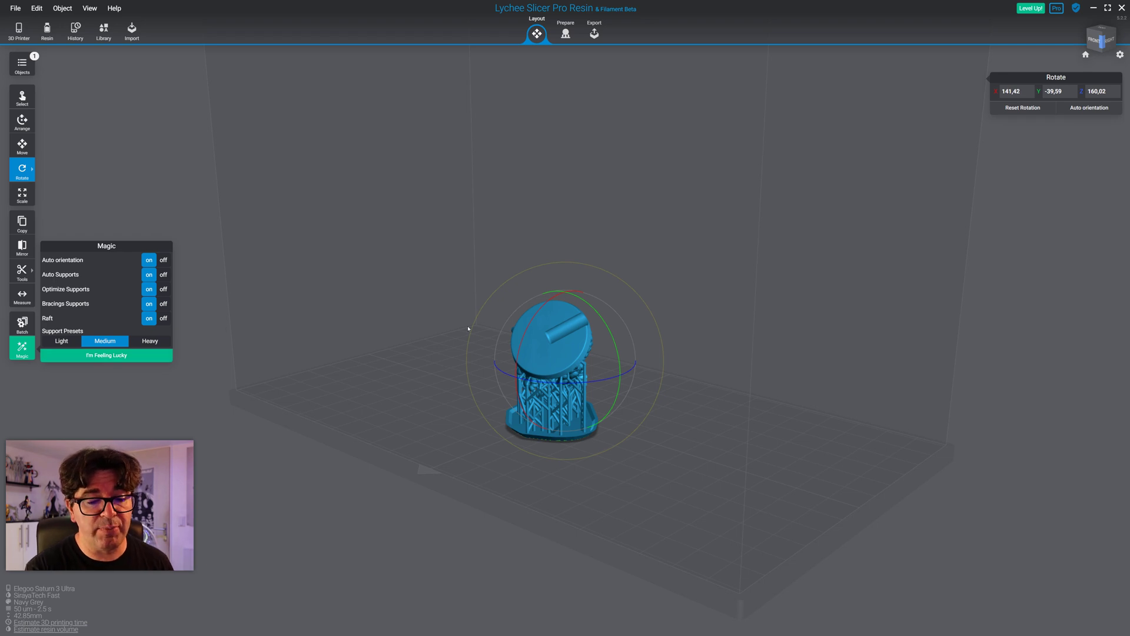
drag(711, 335, 438, 500)
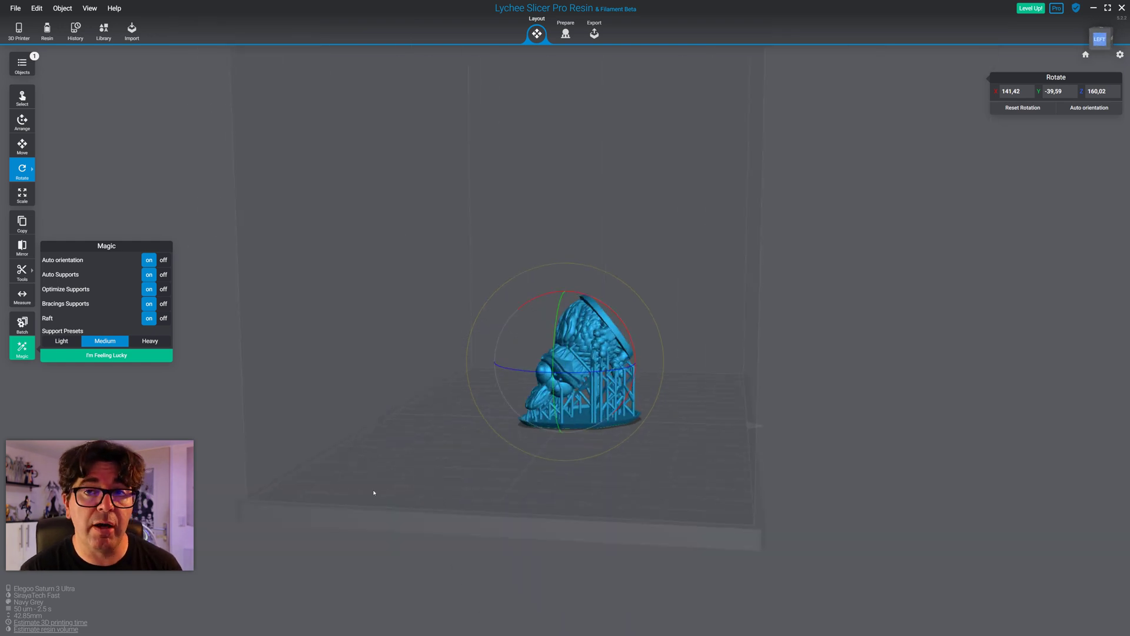
drag(396, 444, 420, 475)
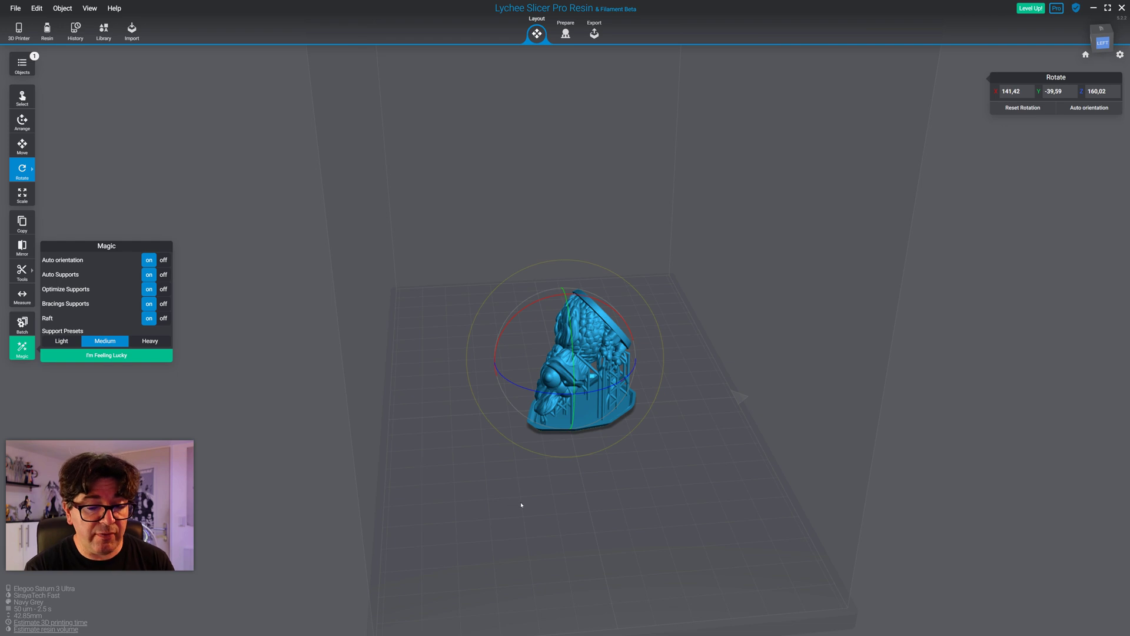
drag(535, 514, 617, 517)
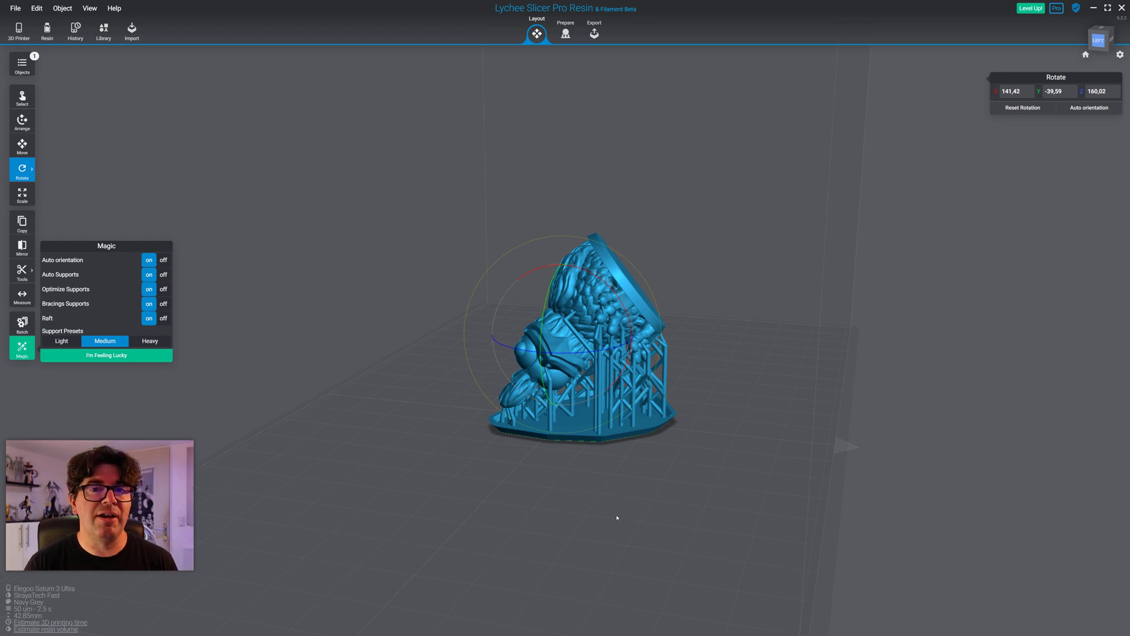
right_drag(602, 495, 662, 512)
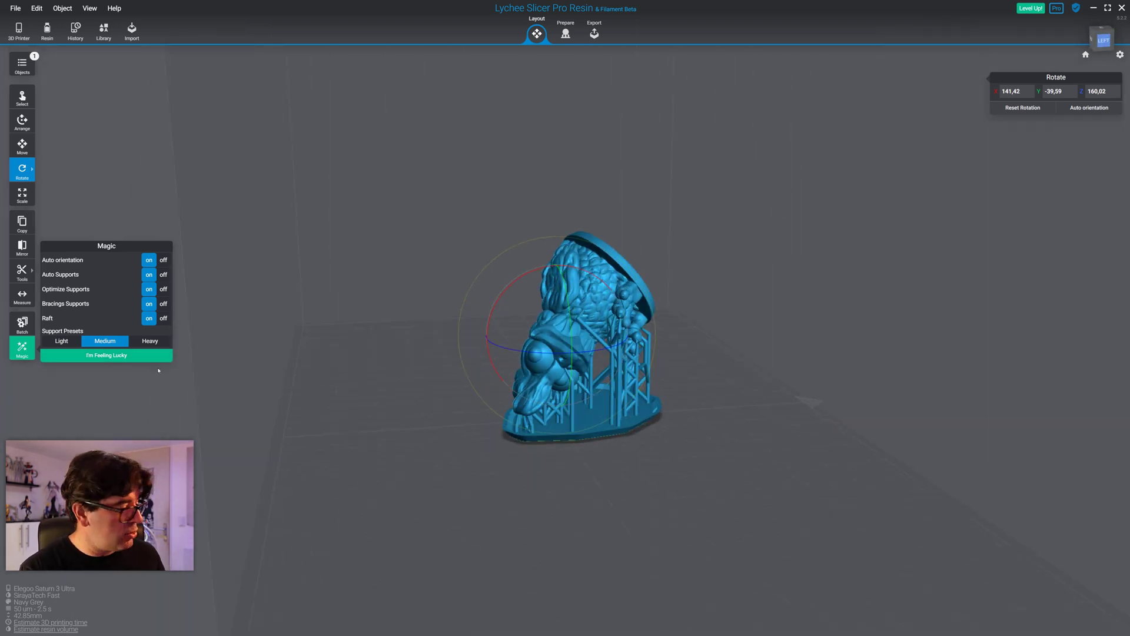
- Undo the first Magic preparation and try a second Magic run with the same options and Medium support presets
key(ctrl+z)
click(48, 352)
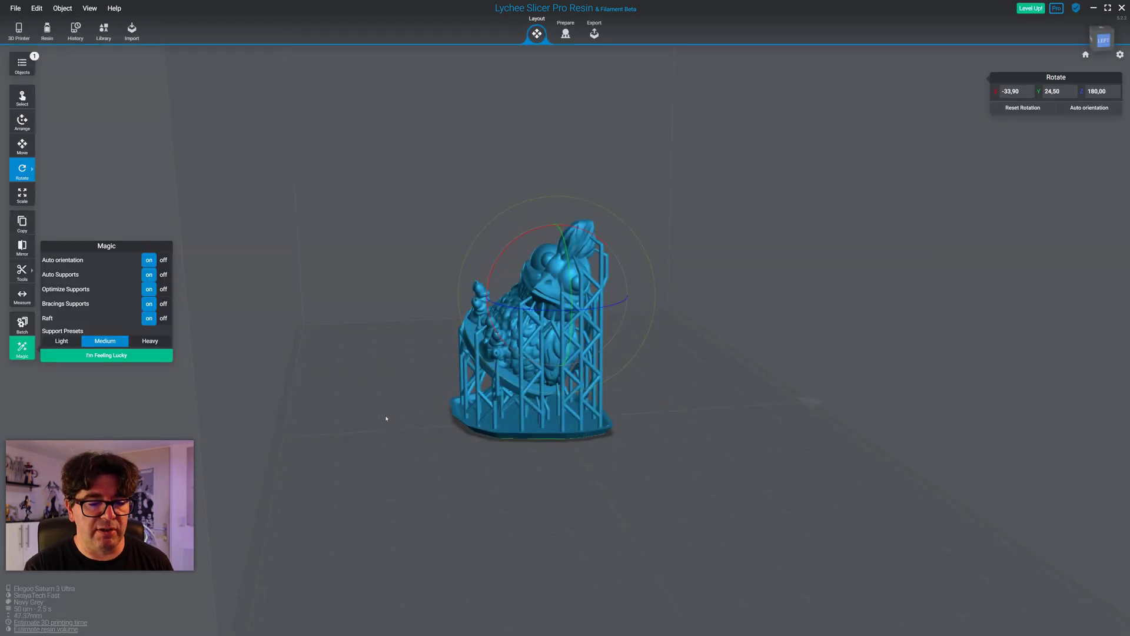
drag(386, 418, 541, 404)
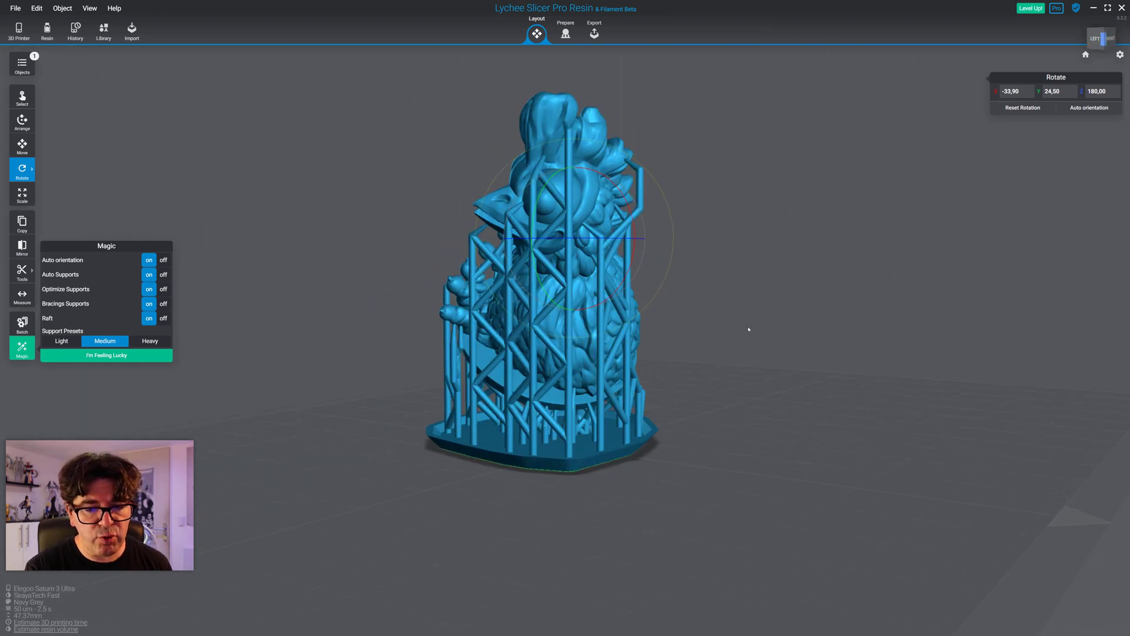
drag(749, 329, 828, 328)
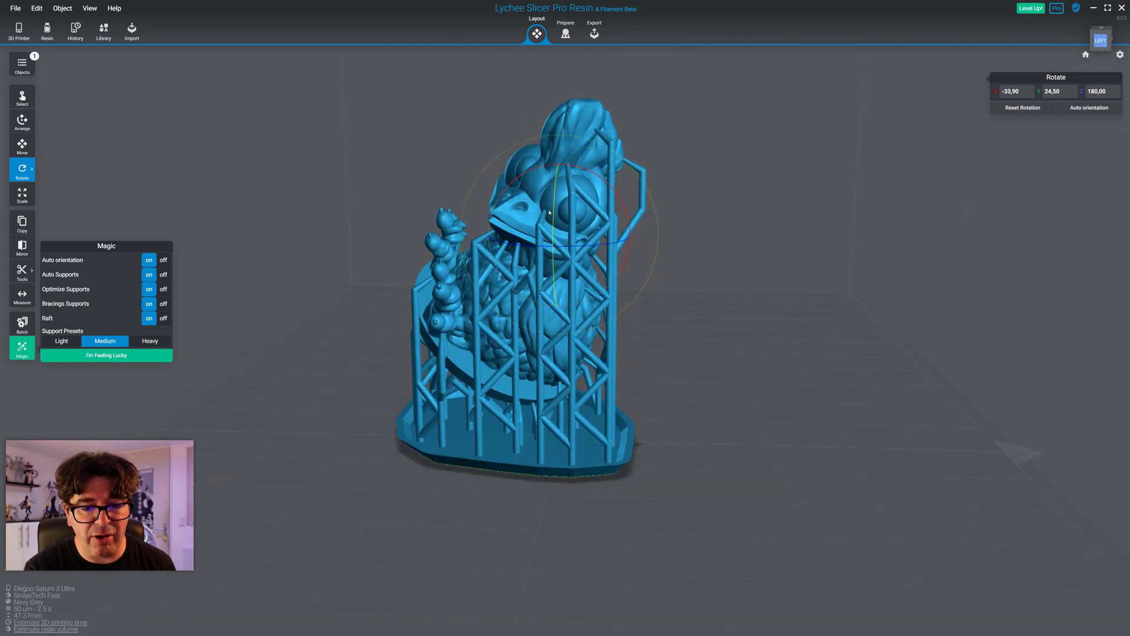
drag(547, 330, 699, 358)
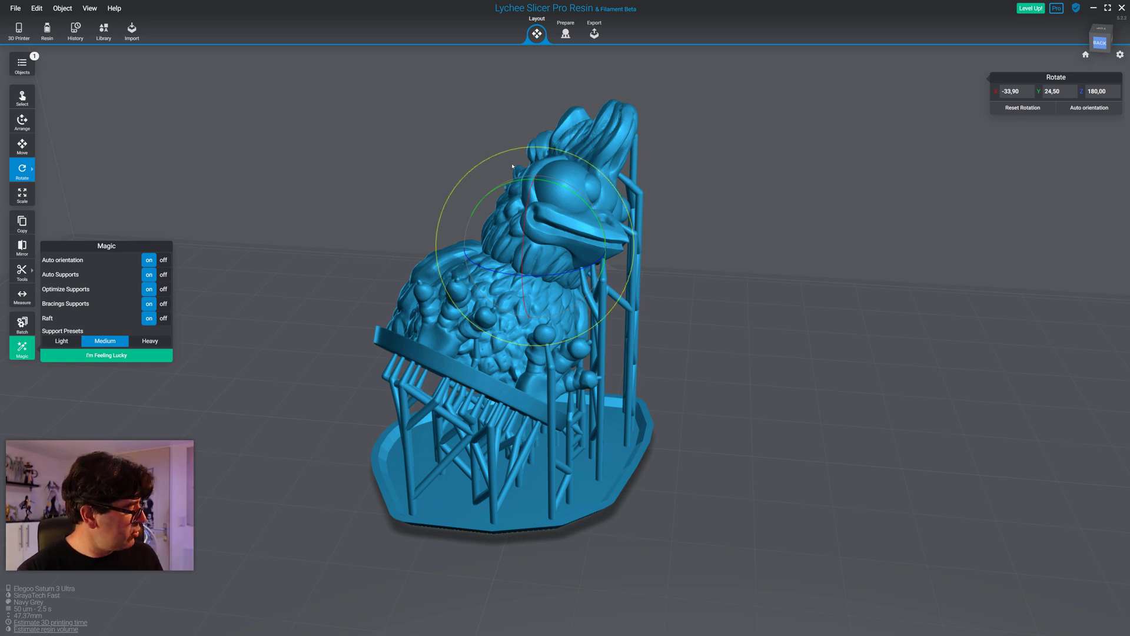
key(ctrl+z)
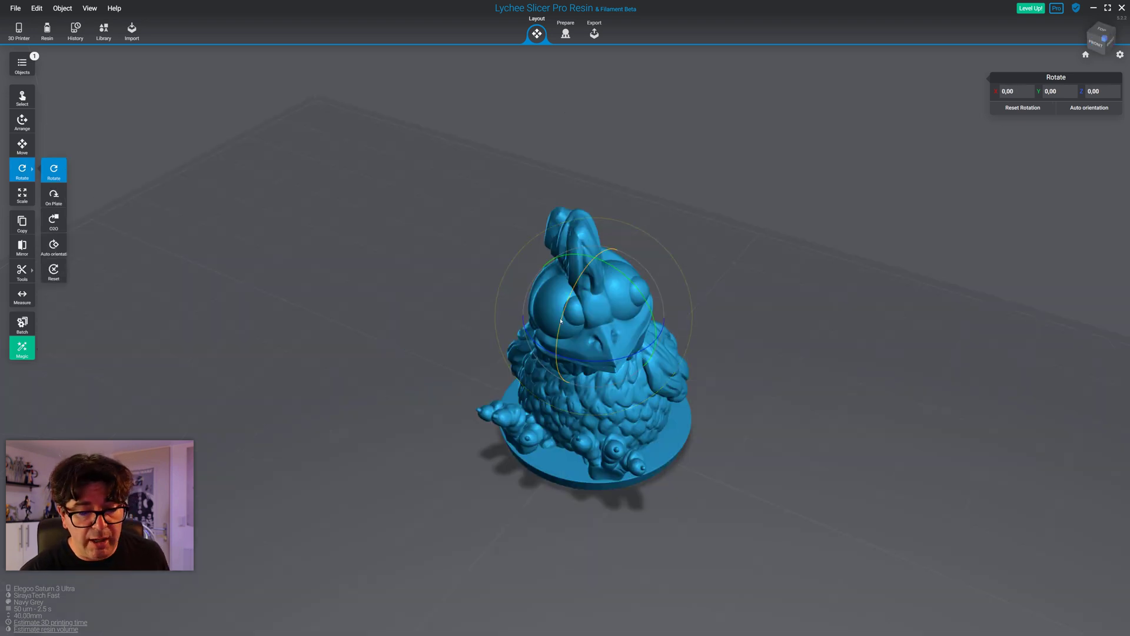
- Try tilting the figurine backwards by hand to about -31° on X, -7° on Y and -8° on Z
drag(589, 329, 685, 361)
right_drag(686, 361, 646, 339)
drag(593, 224, 737, 368)
right_drag(737, 368, 700, 407)
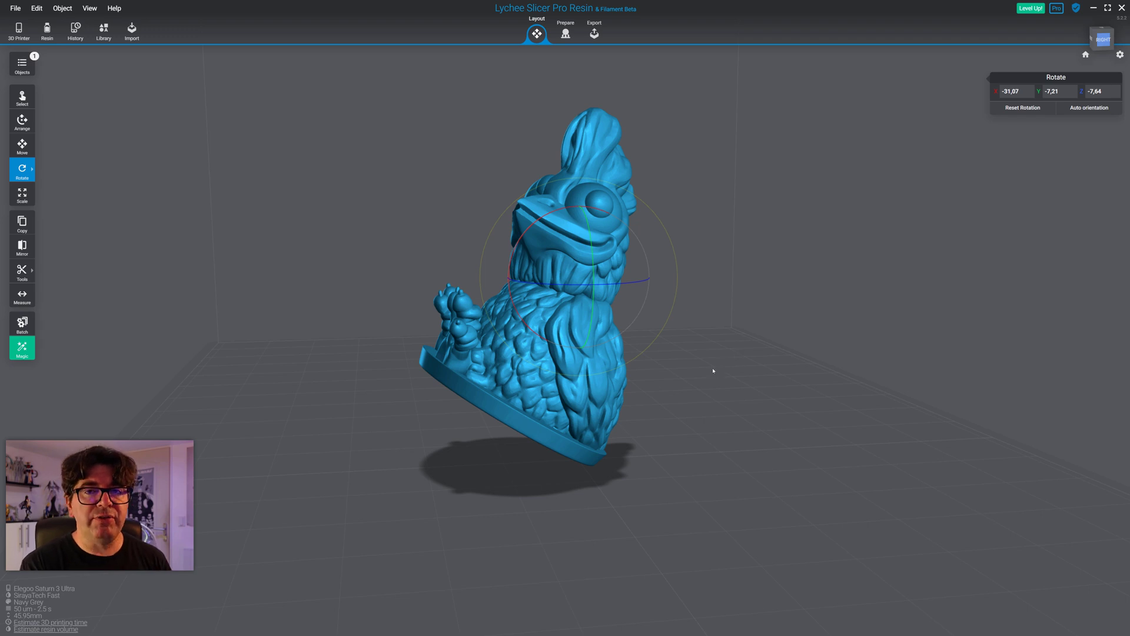
right_drag(696, 227, 697, 250)
drag(679, 265, 691, 285)
key(ctrl+z)
key(ctrl+z)
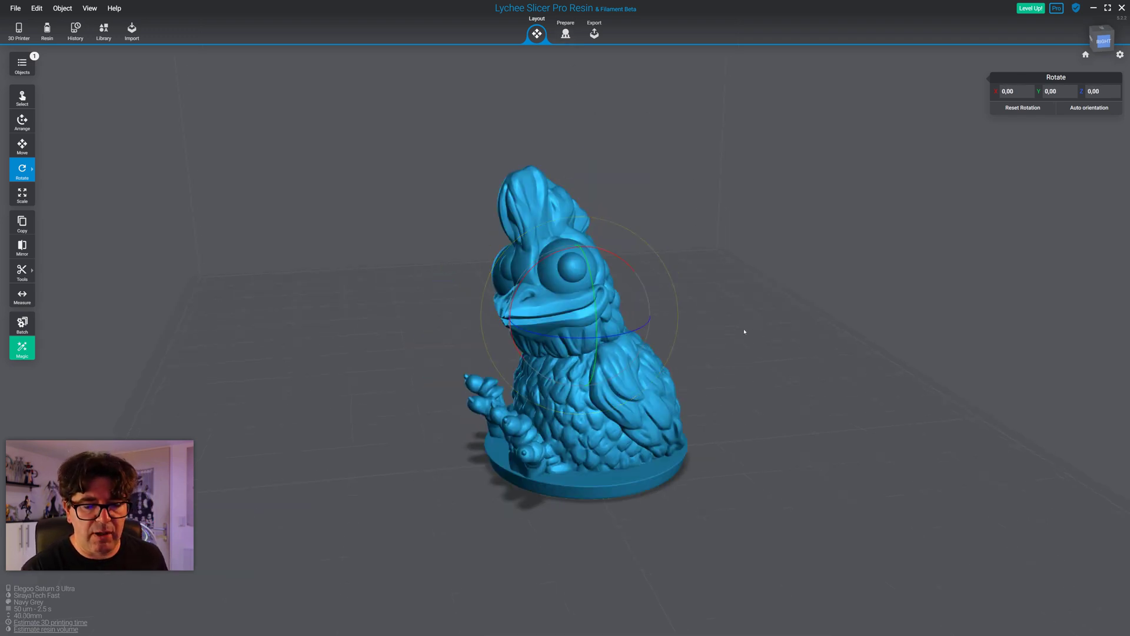
- Raise the upright figurine about 3.7 mm above the build plate
click(27, 171)
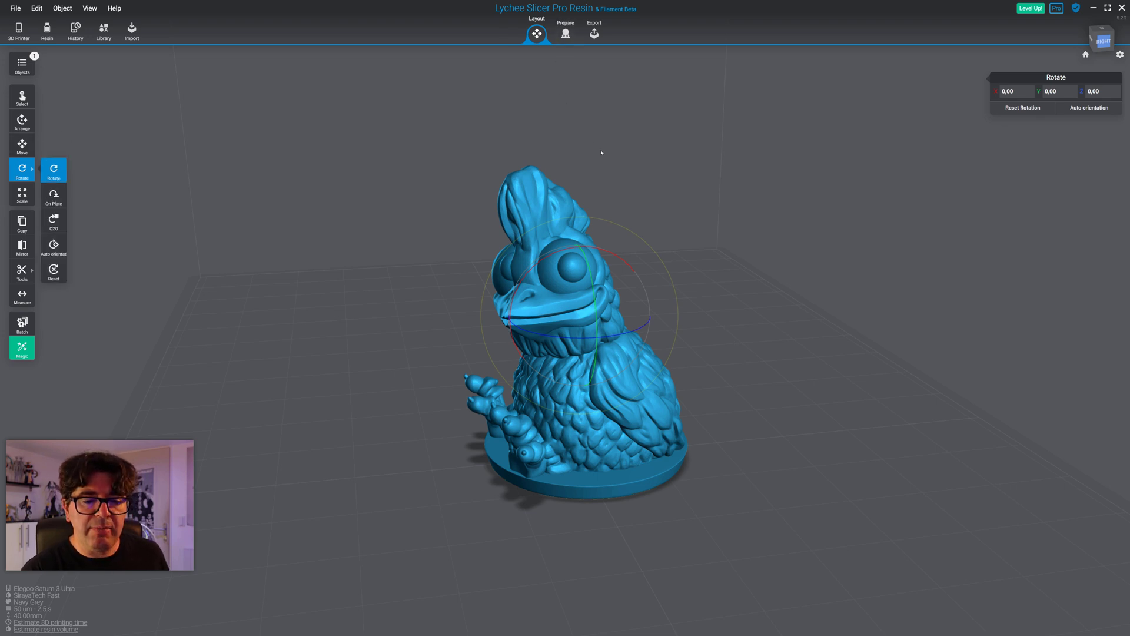
click(25, 151)
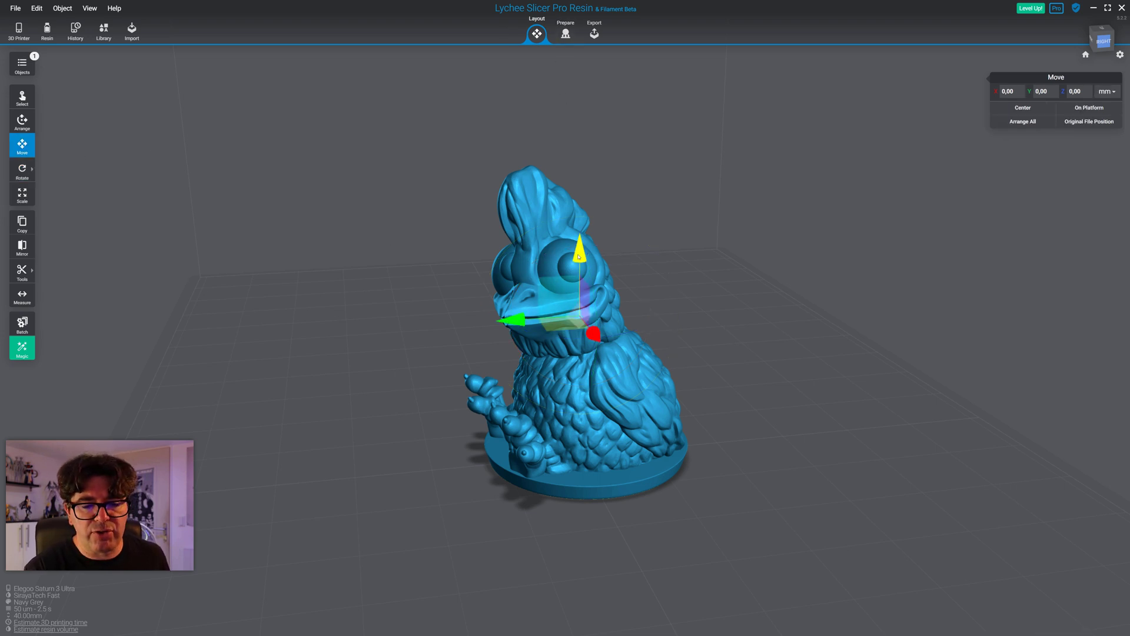
drag(580, 252, 580, 224)
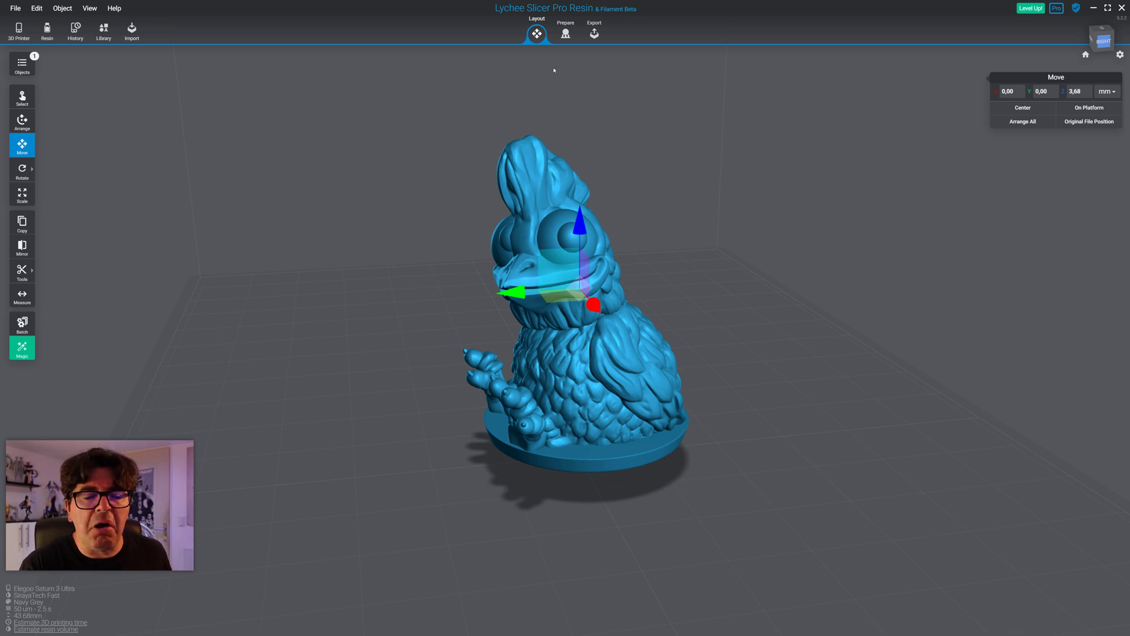
- Preview the upright figurine's slices in Prepare mode and examine the first layer of its flat base
click(565, 32)
right_drag(716, 186, 734, 206)
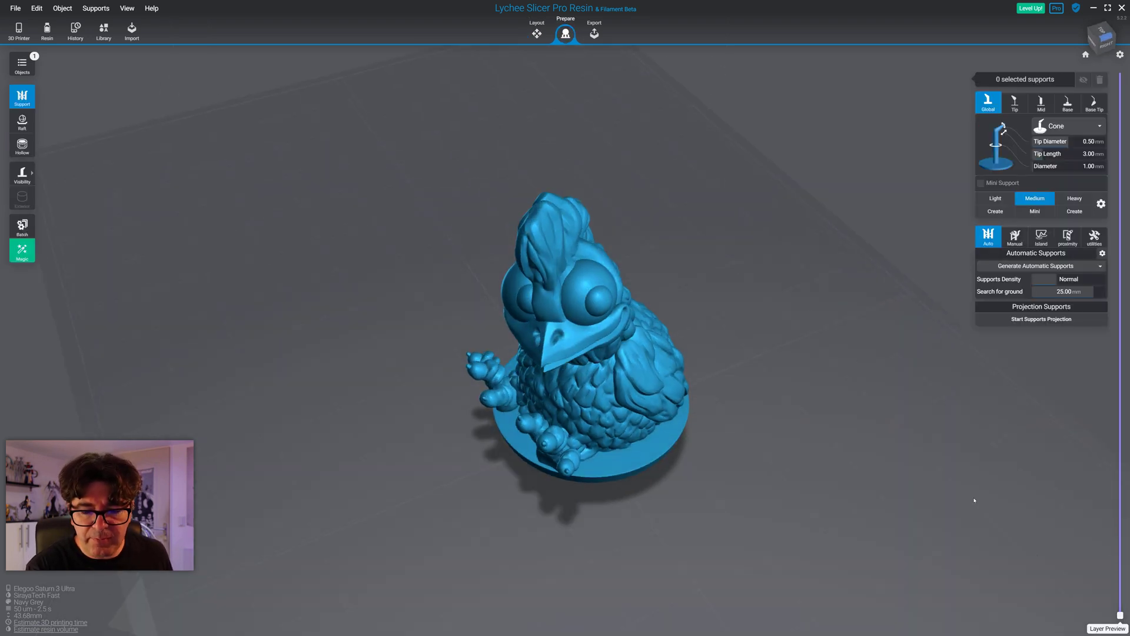
drag(1121, 615, 1120, 426)
drag(1117, 475, 1105, 569)
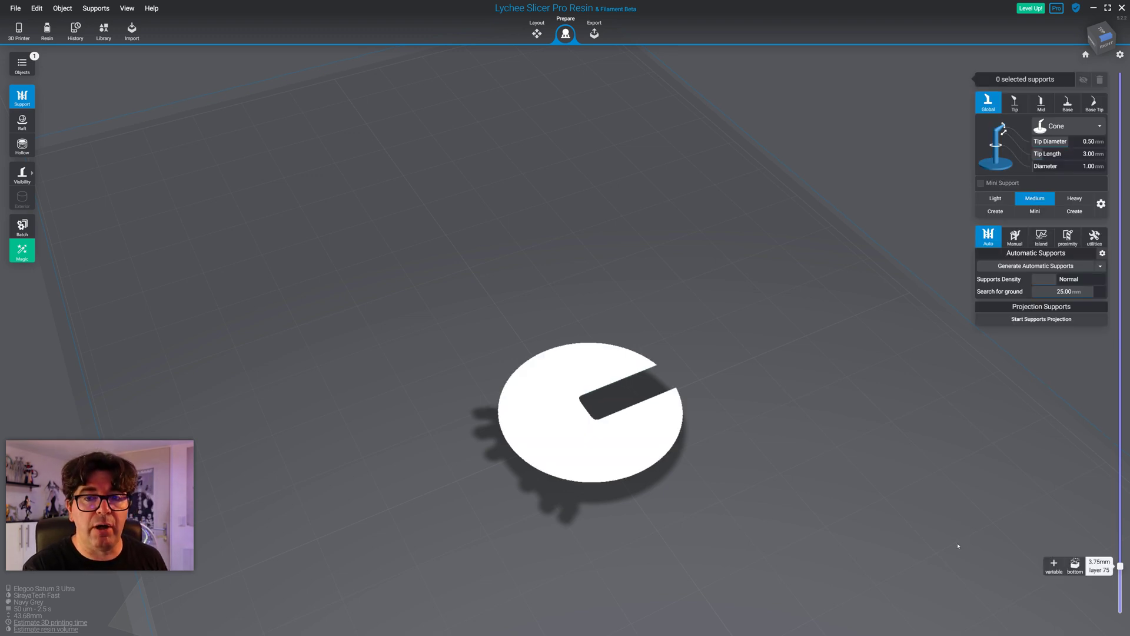
key(Down)
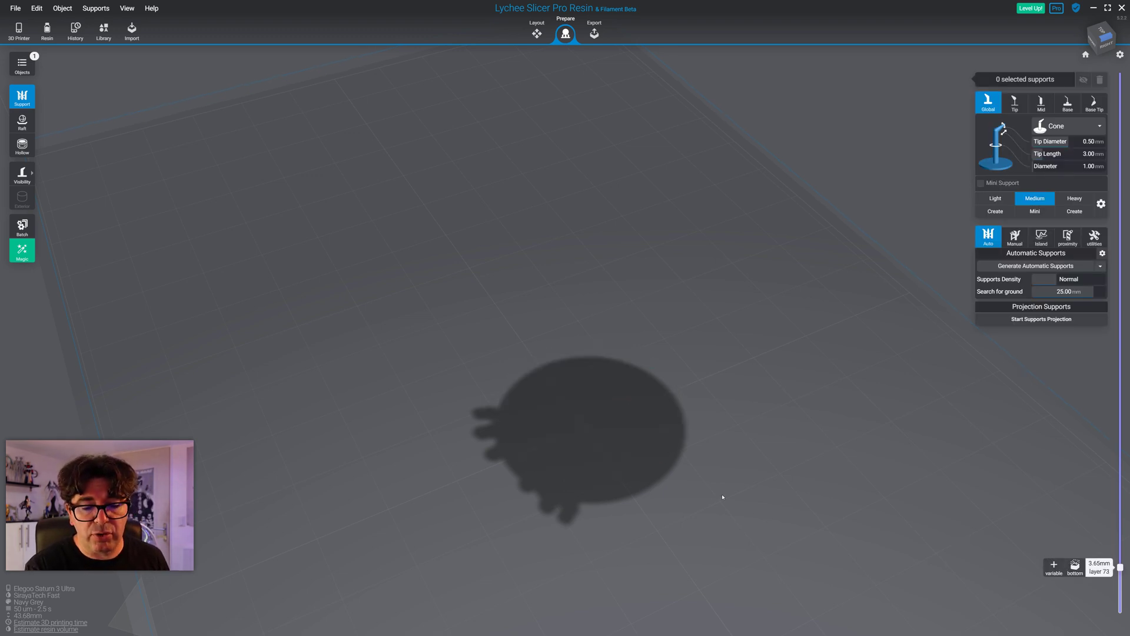
key(Up)
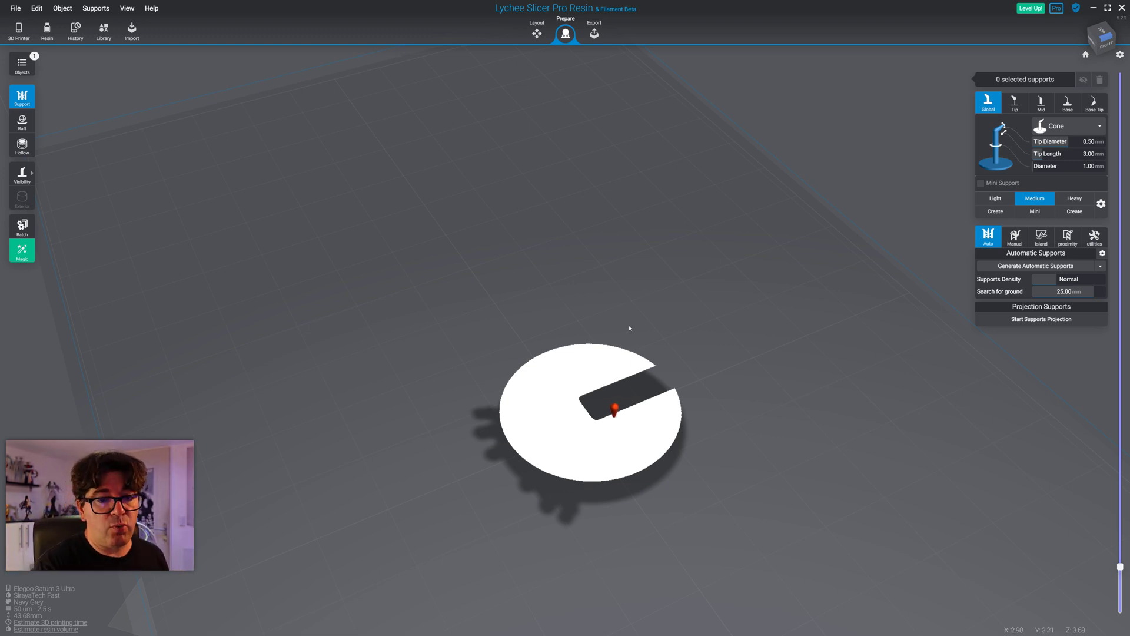
- Tilt the figurine backwards in Layout mode to about -32° on X, -8° on Y and 2° on Z
click(537, 32)
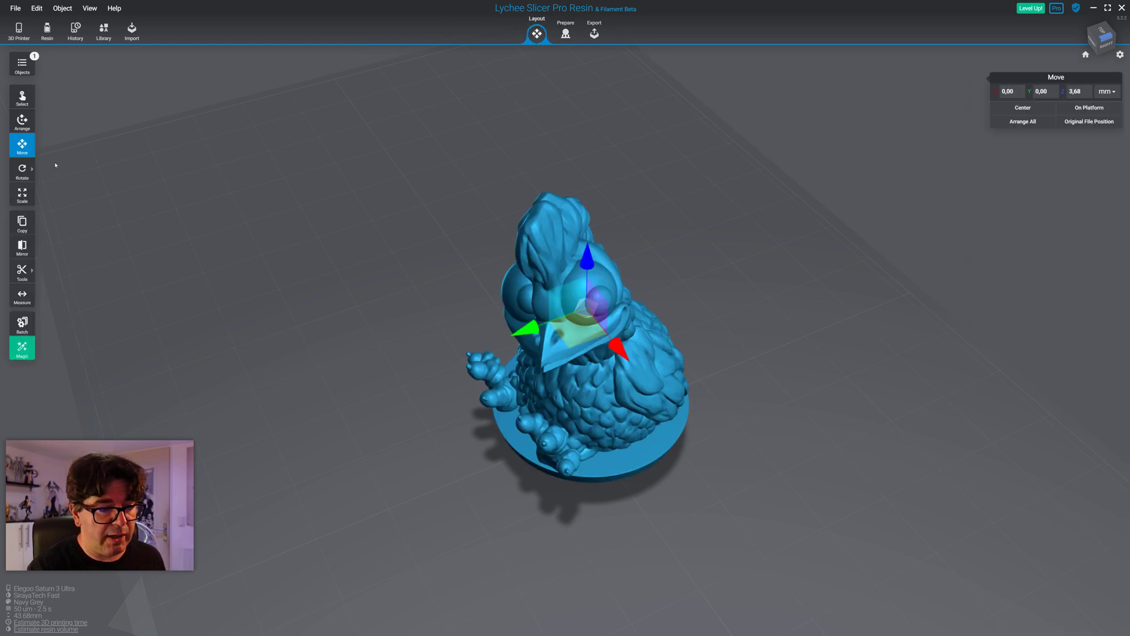
click(24, 170)
drag(533, 294, 567, 111)
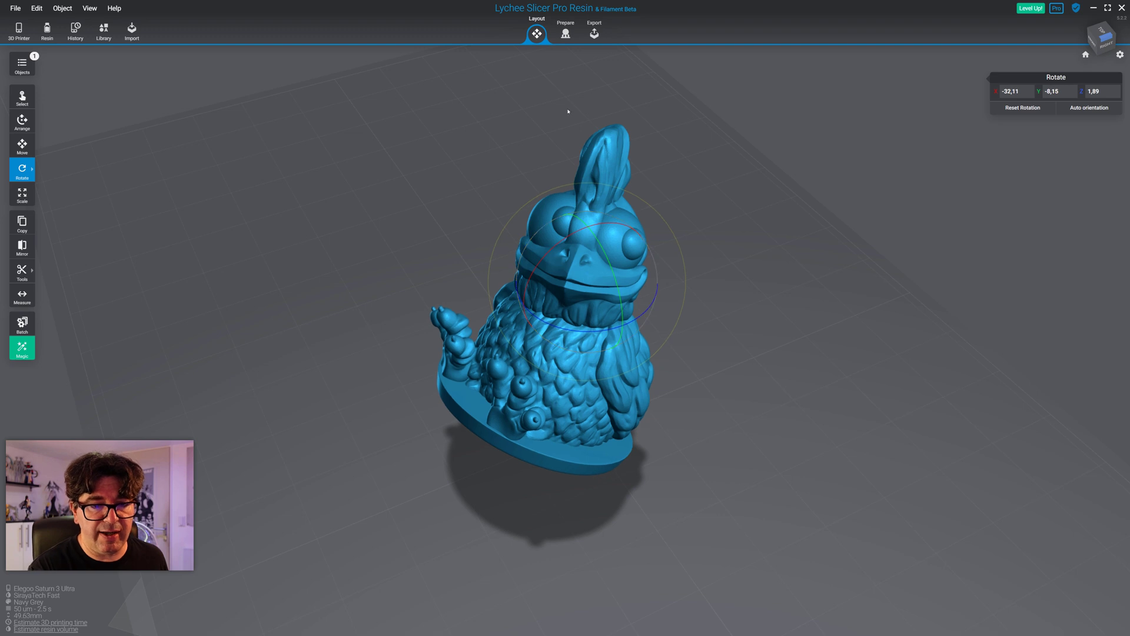
- Preview the tilted figurine's slices in Prepare mode, examining how the cross-section grows from the base's lowest edge up through the body
click(565, 33)
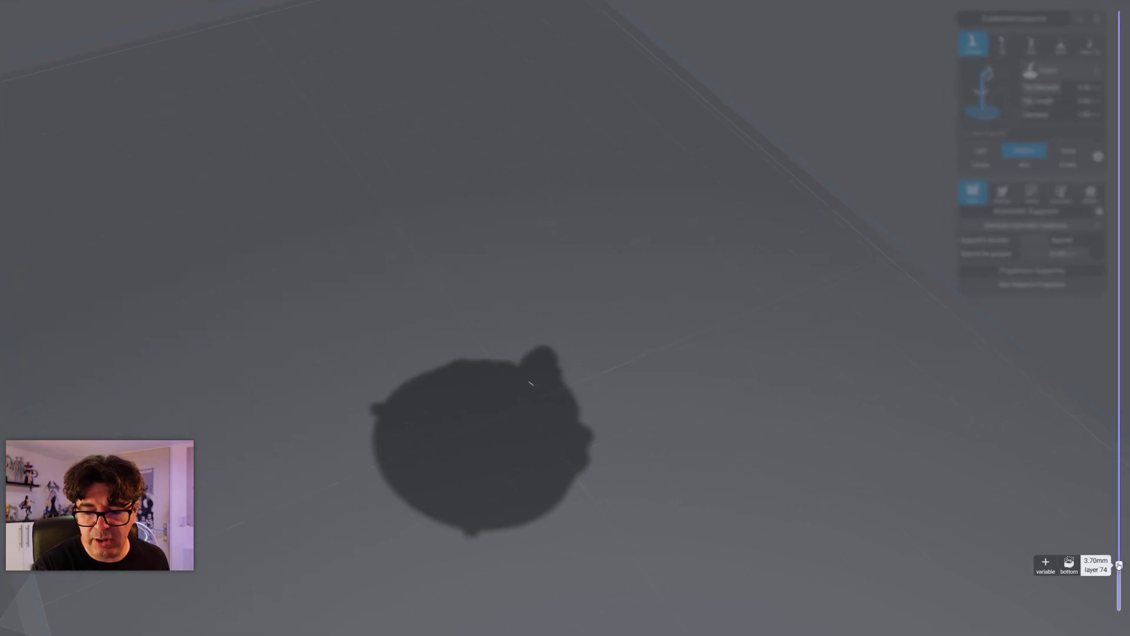
drag(1121, 572, 1124, 546)
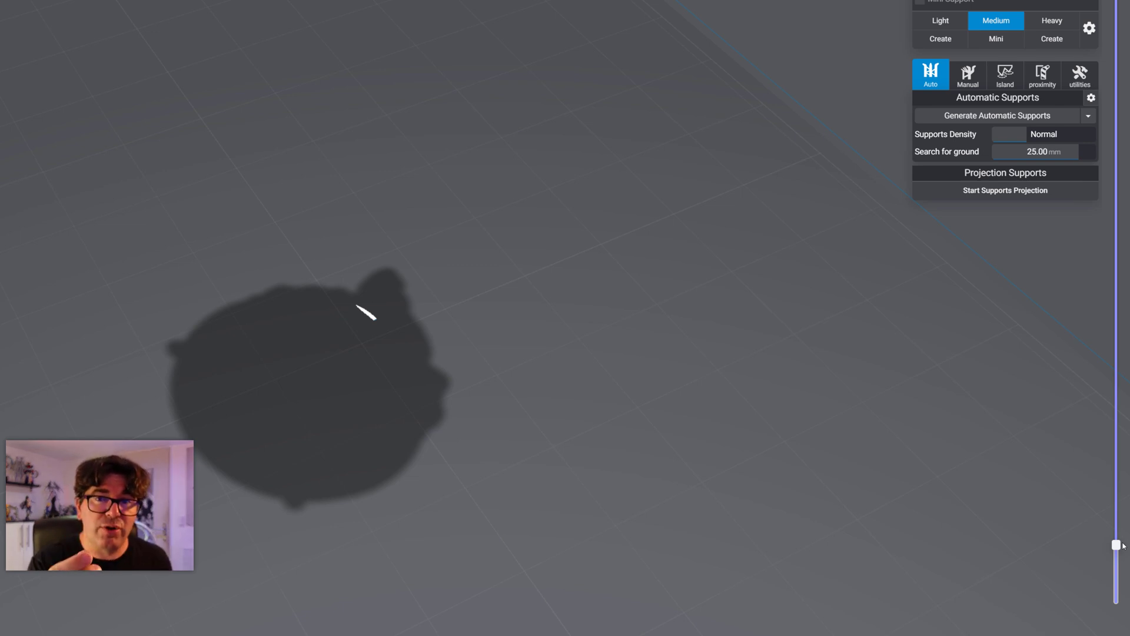
key(Up)
key(Up)
key(Up)
key(Up)
key(Up)
key(Up)
key(Up)
key(Up)
key(Up)
key(Up)
key(Up)
key(Up)
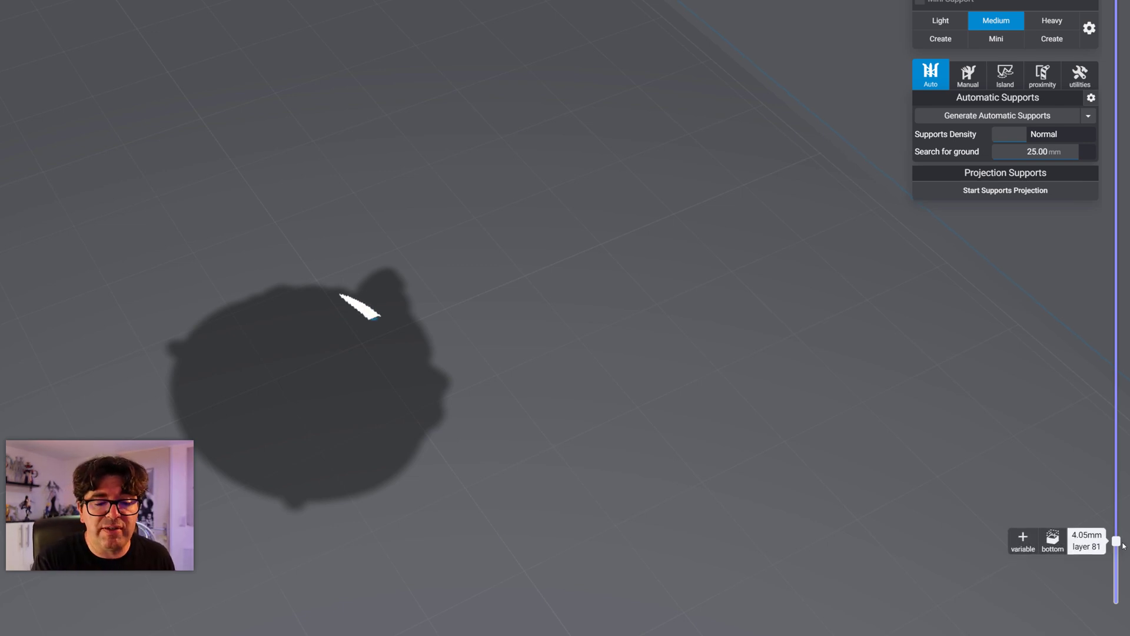
key(Up)
key(Up)
key(Up)
key(Up)
key(Up)
key(Up)
key(Up)
key(Up)
key(Up)
key(Up)
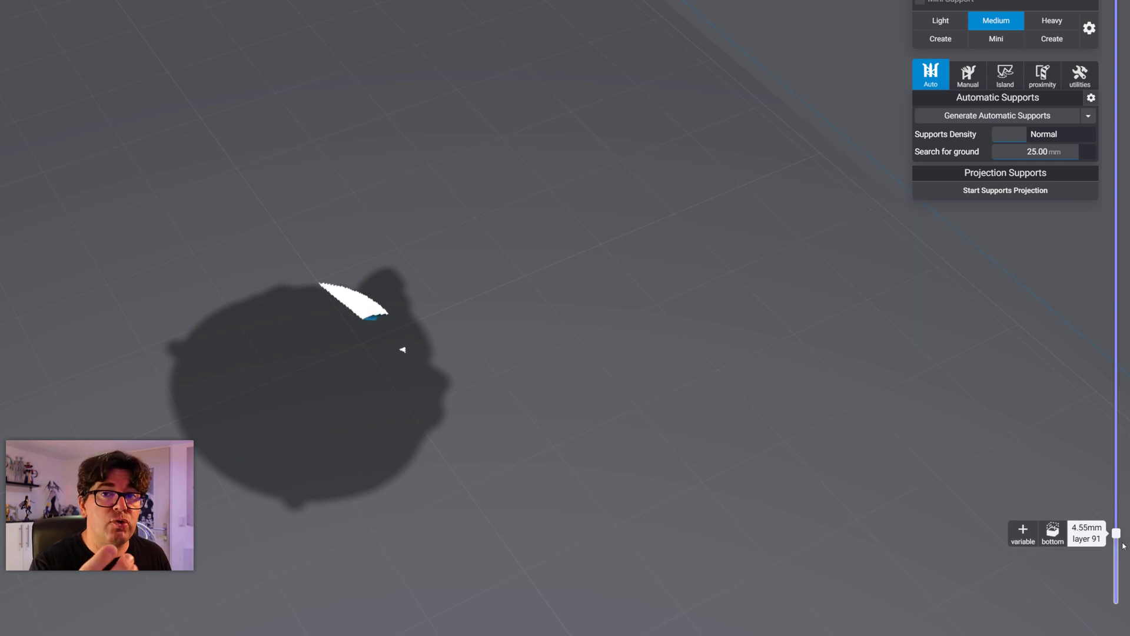
key(Up)
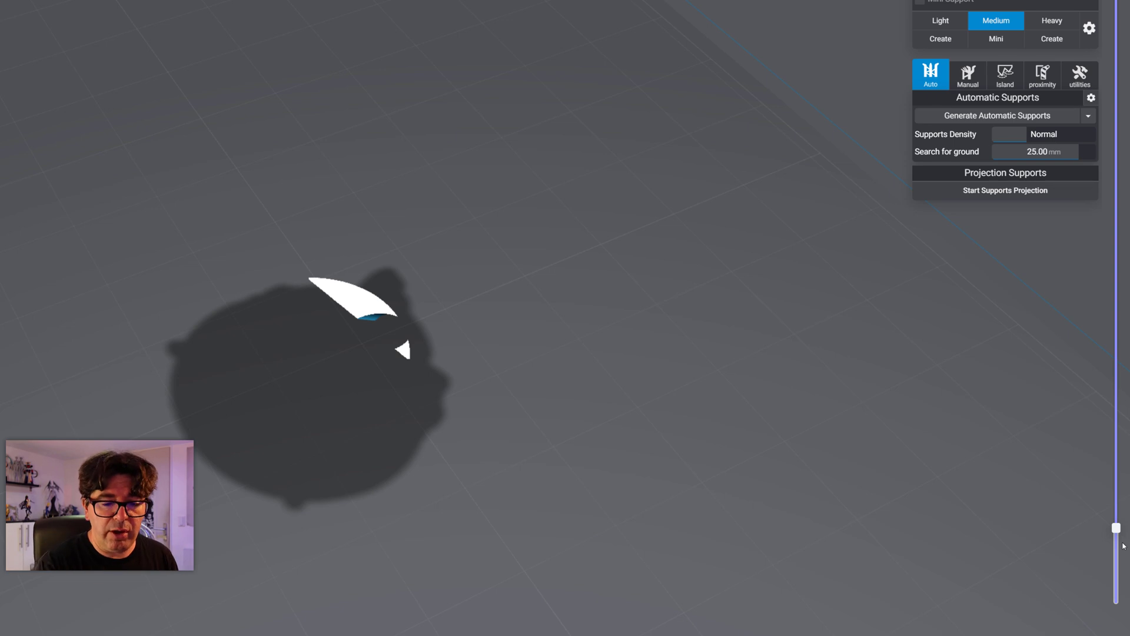
drag(1117, 528, 1117, 339)
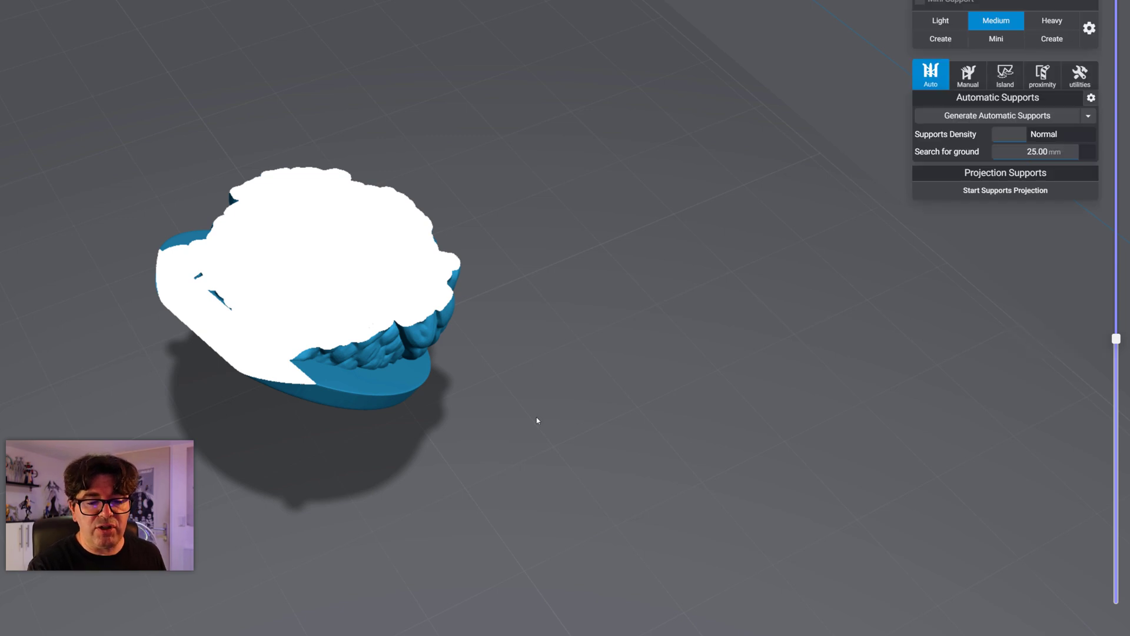
- Examine the sliced base from below and restore the layer preview to full height to check the figurine's overhangs
right_drag(537, 420, 615, 409)
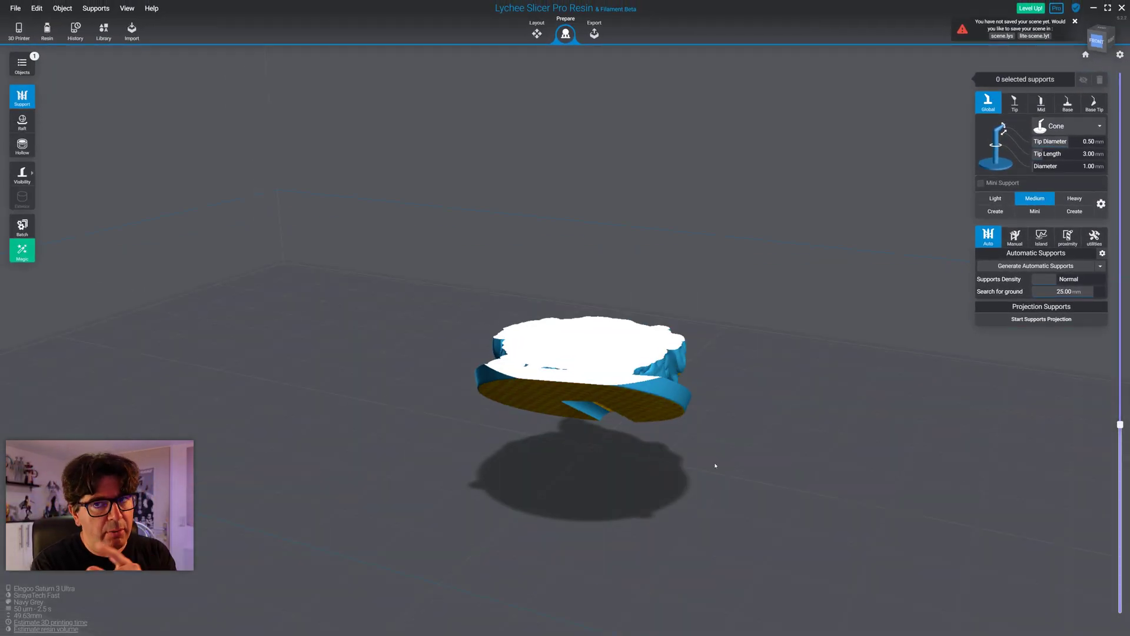
drag(776, 422, 1047, 426)
drag(1119, 425, 1121, 74)
drag(708, 435, 624, 62)
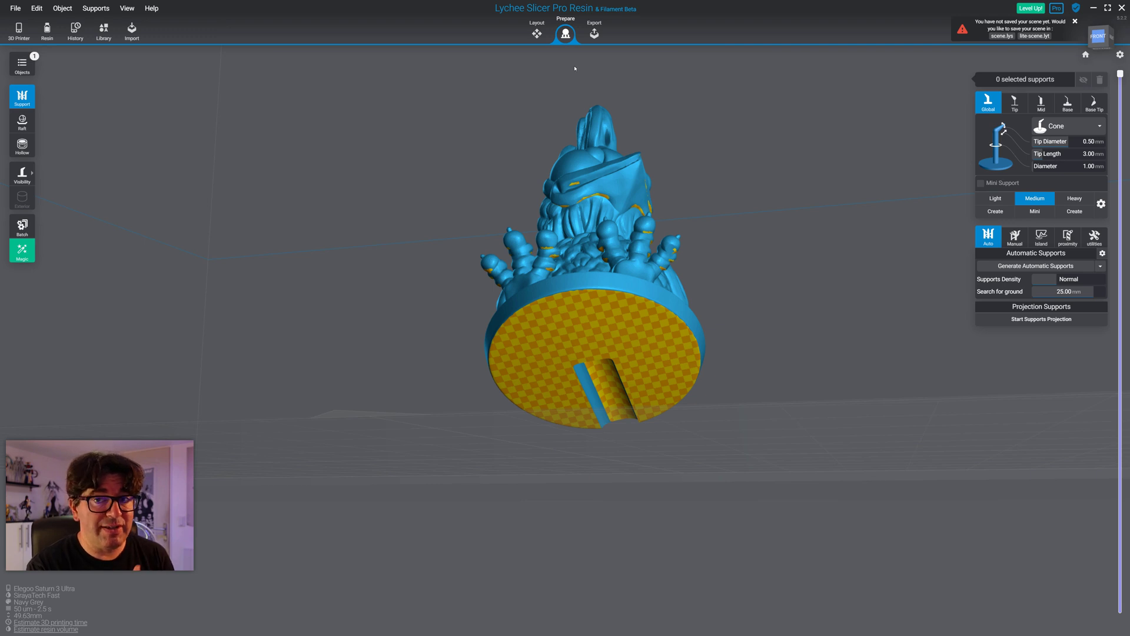
- Generate Magic supports on the tilted figurine with auto orientation off, keeping optimization, bracings, raft and the Medium preset enabled
click(22, 250)
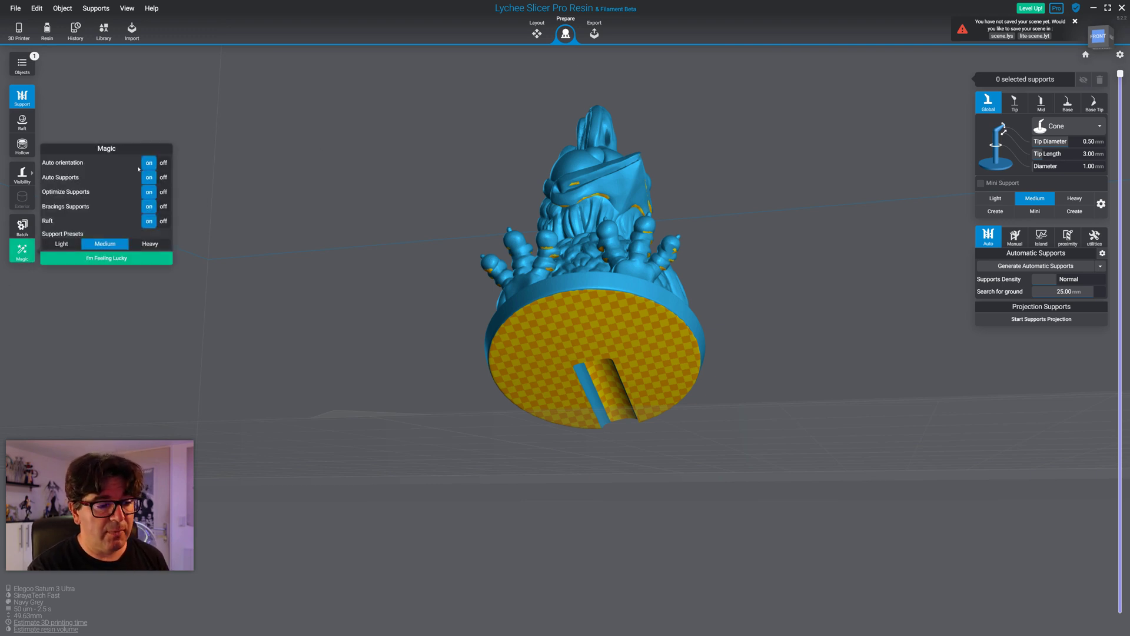
click(163, 163)
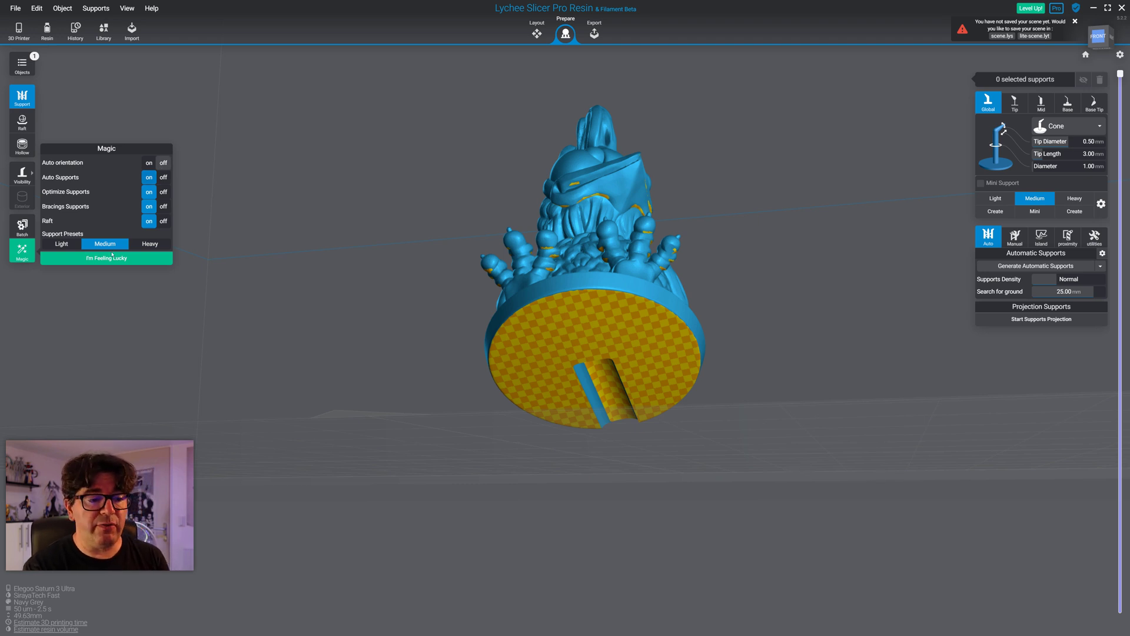
click(89, 259)
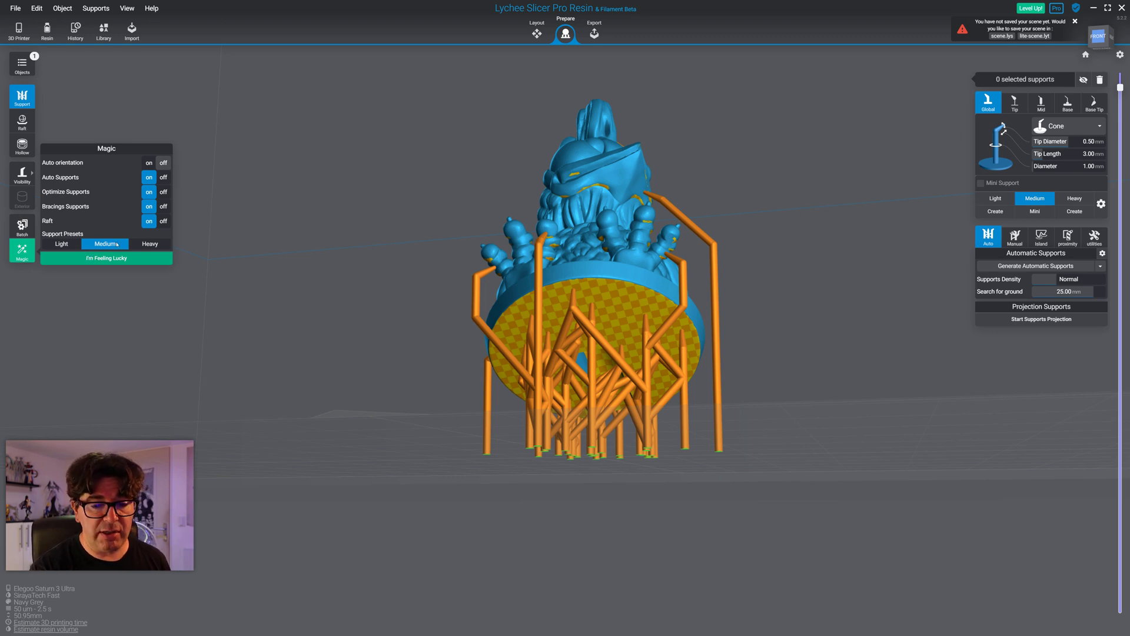
drag(738, 277, 655, 377)
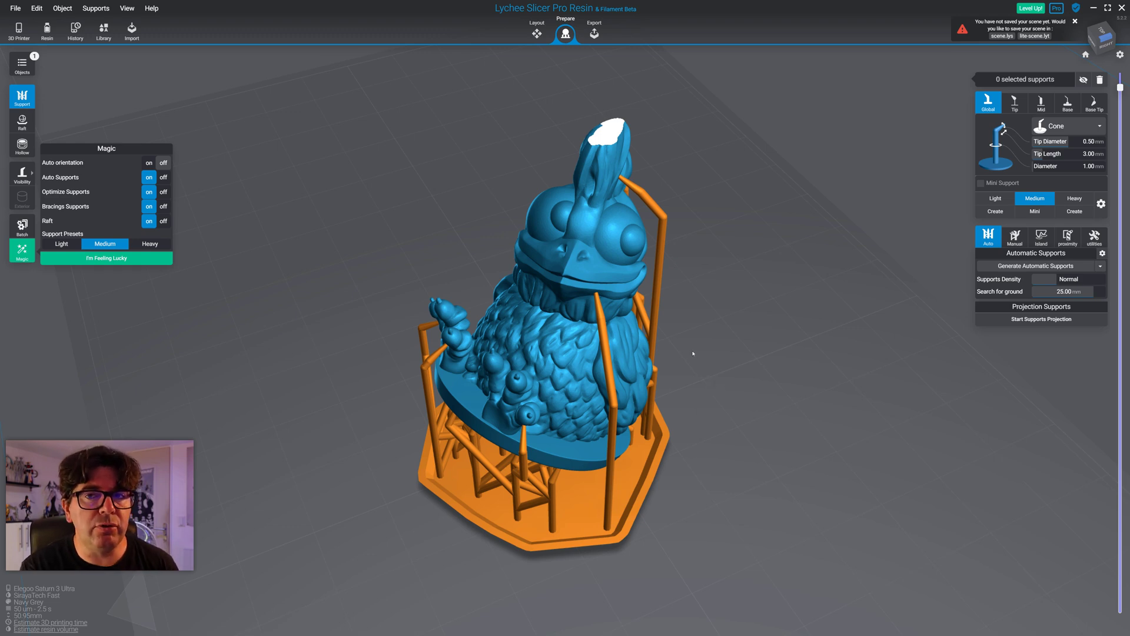
drag(706, 363, 770, 318)
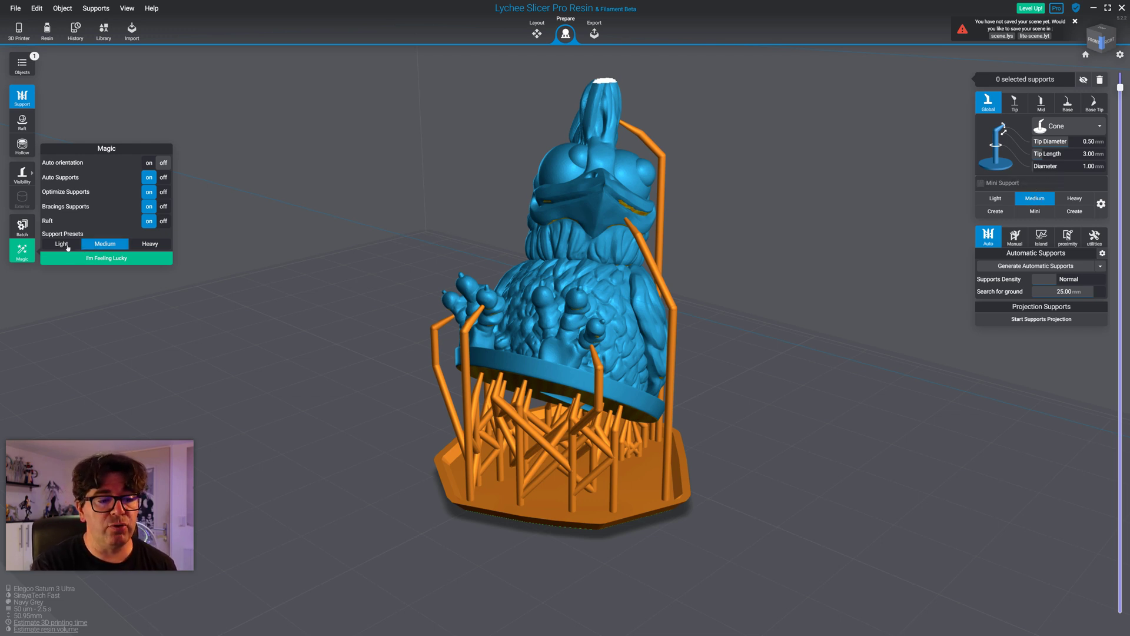
- Compare the tip settings of the Light and Medium support presets, leaving Medium active
click(996, 199)
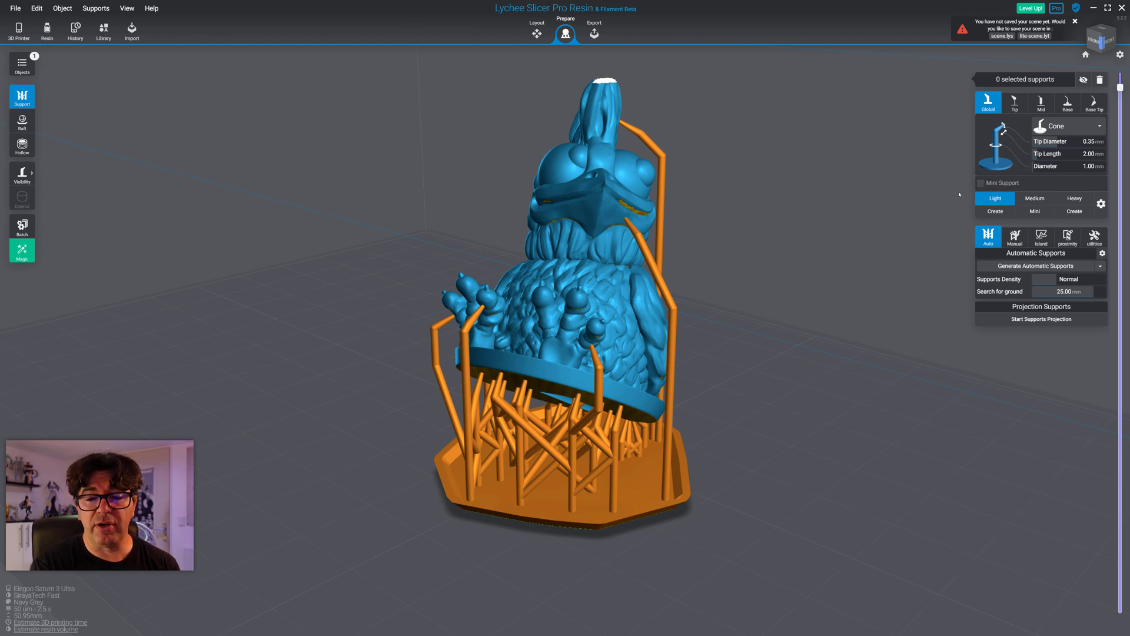
click(1035, 199)
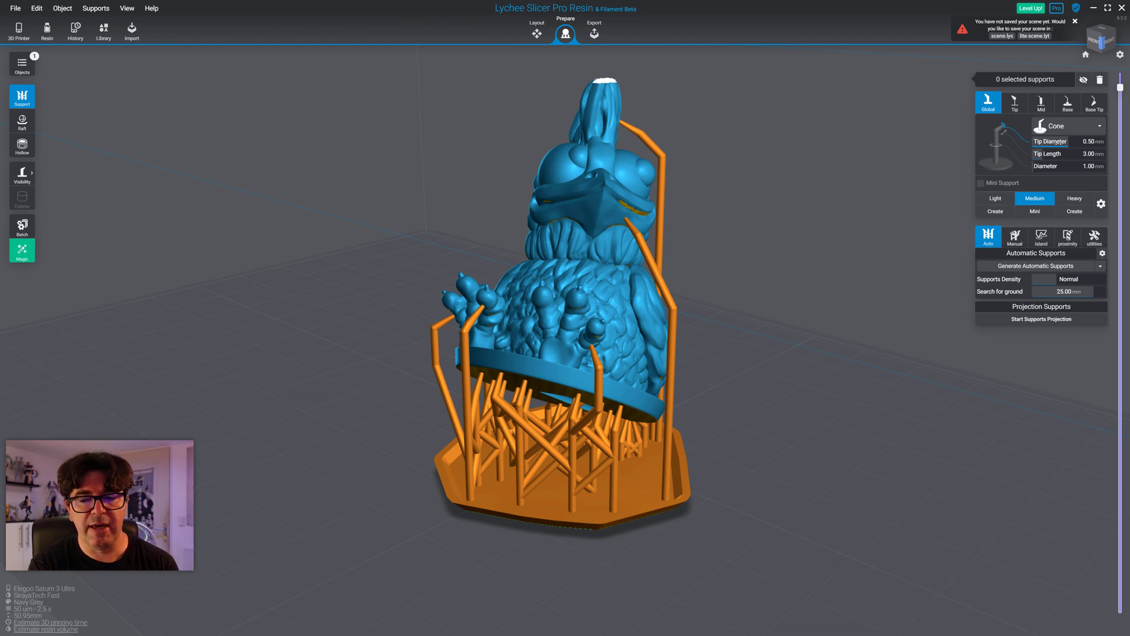
click(999, 198)
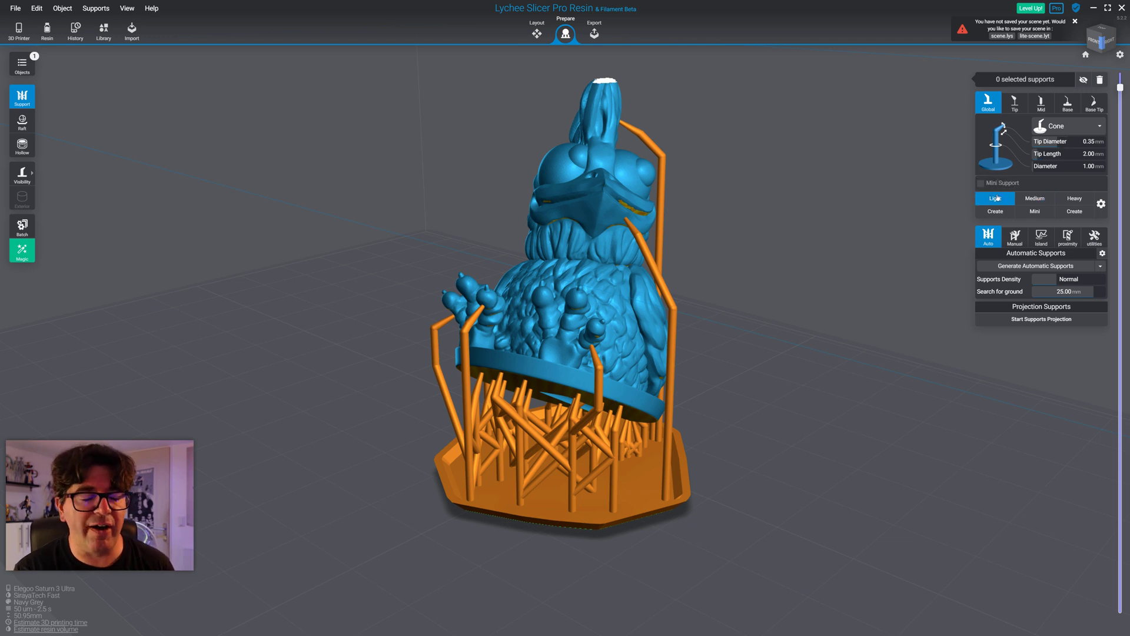
drag(858, 252, 821, 266)
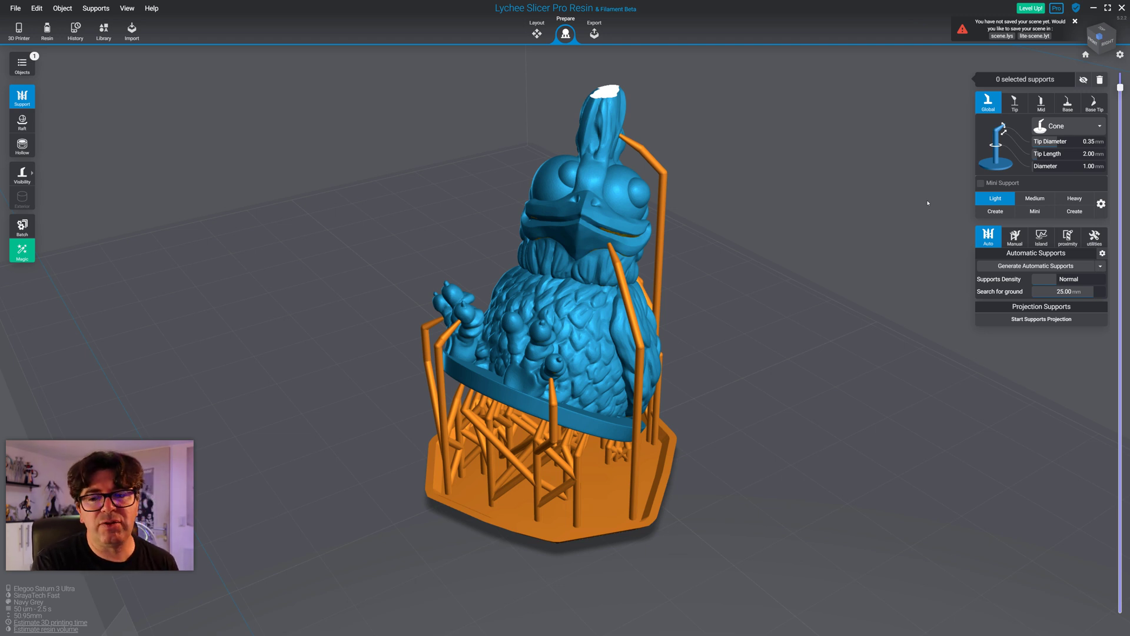
click(1023, 199)
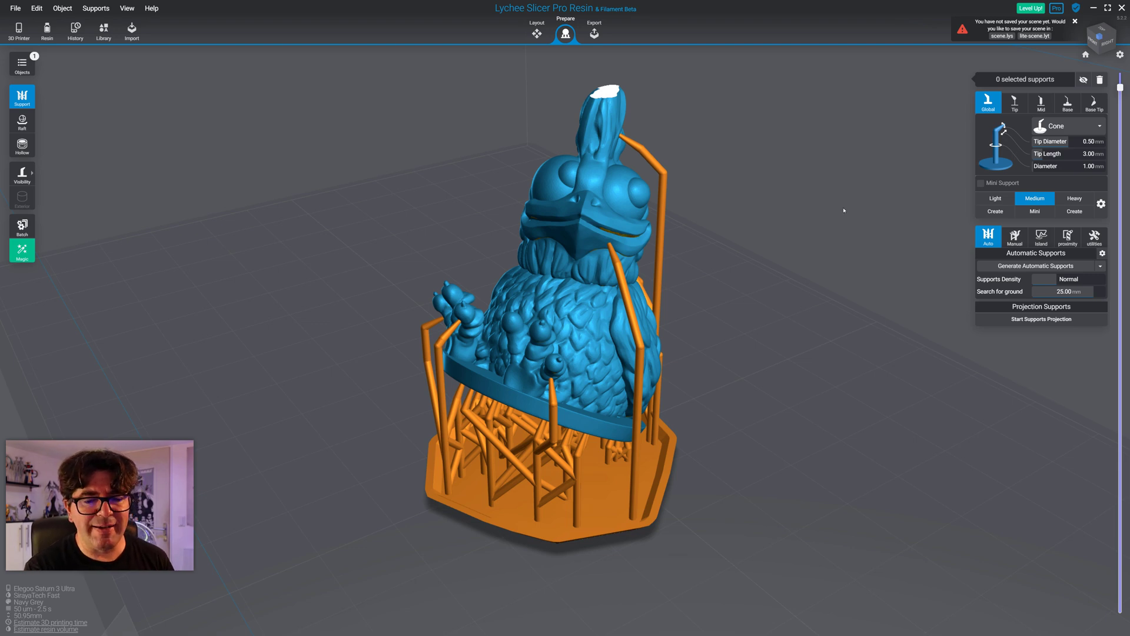
- Examine the generated supports all around the figurine, checking where they touch the face, back feathers and base
drag(843, 210, 733, 209)
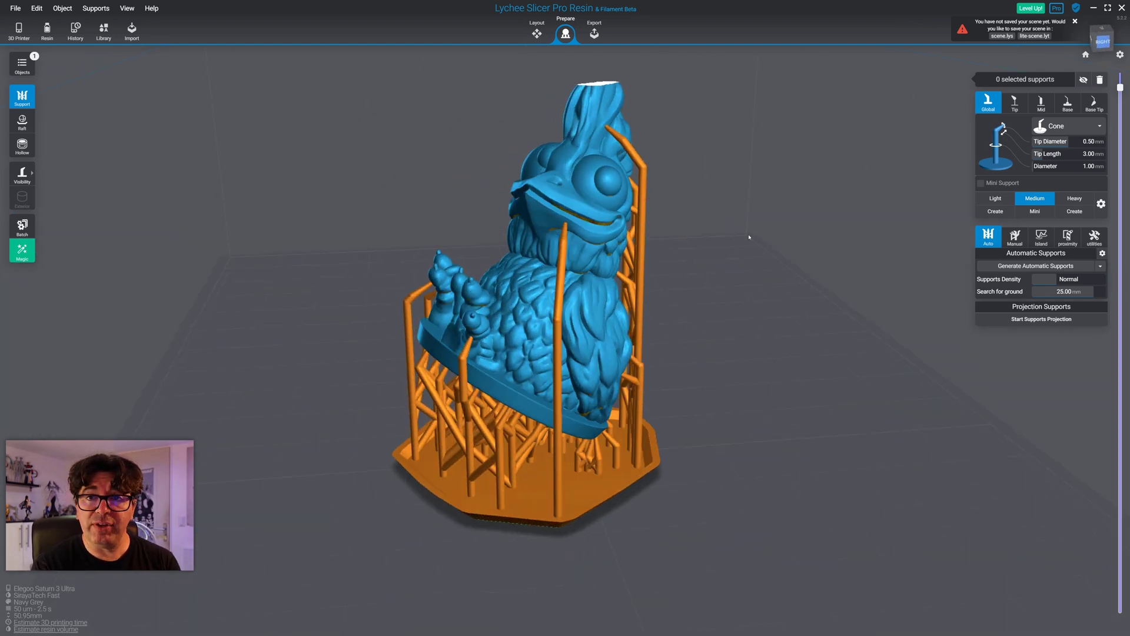
drag(752, 295, 204, 286)
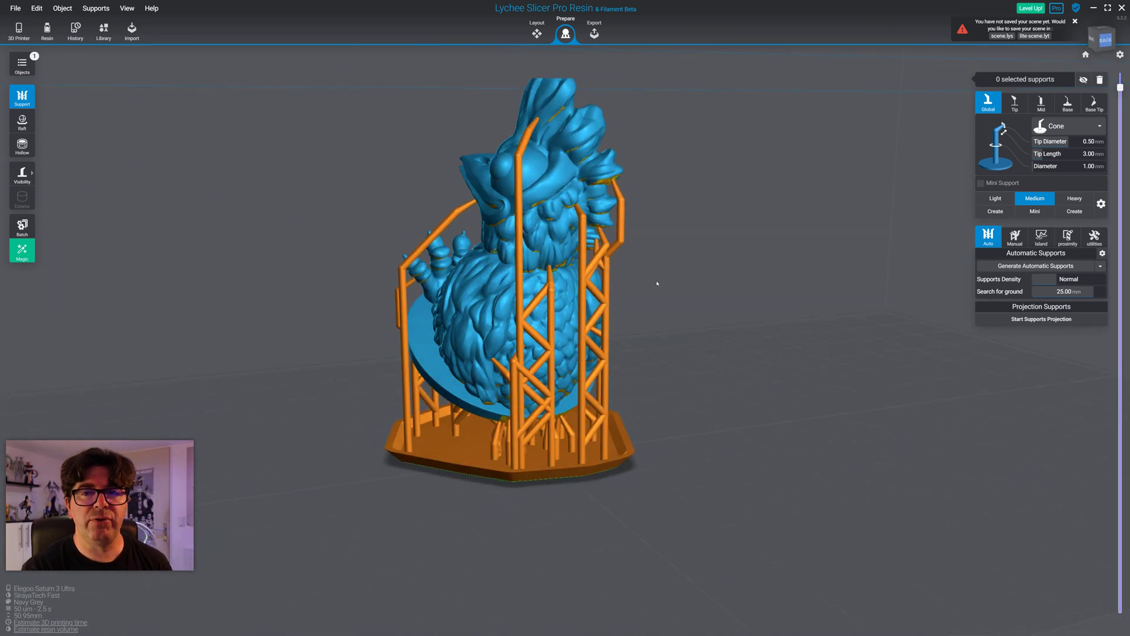
drag(656, 282, 707, 327)
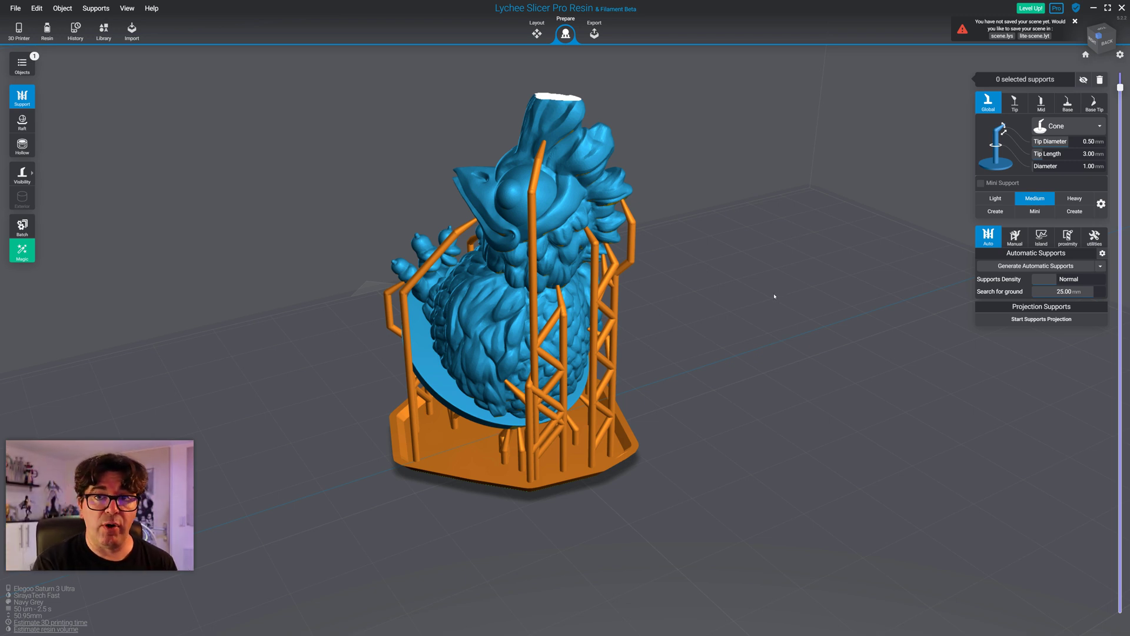
drag(774, 296, 797, 302)
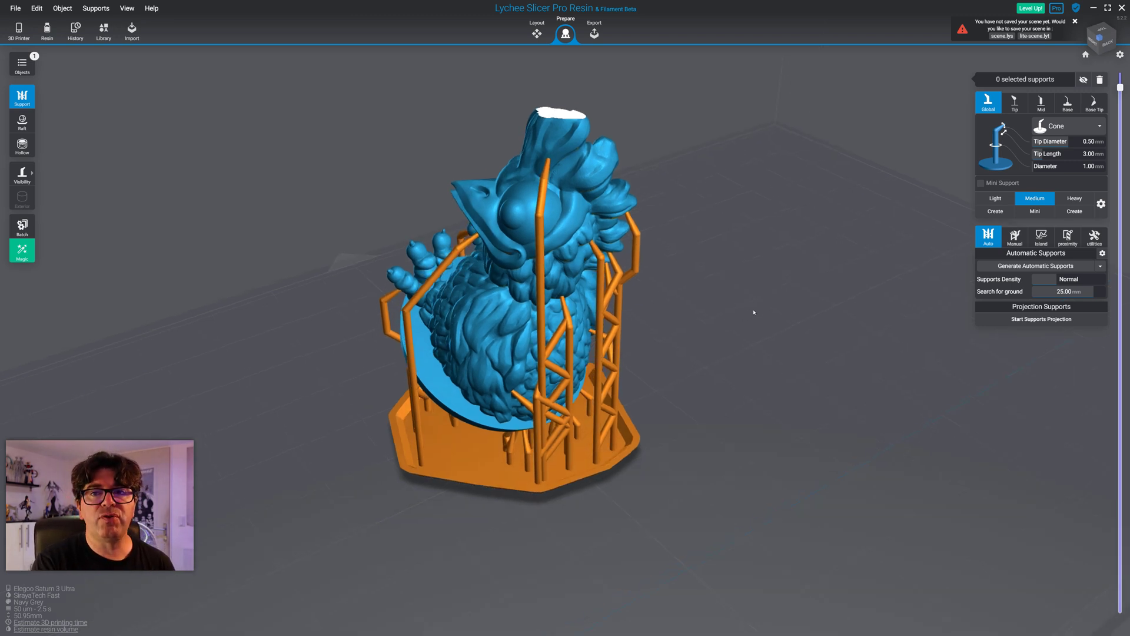
drag(754, 312, 777, 298)
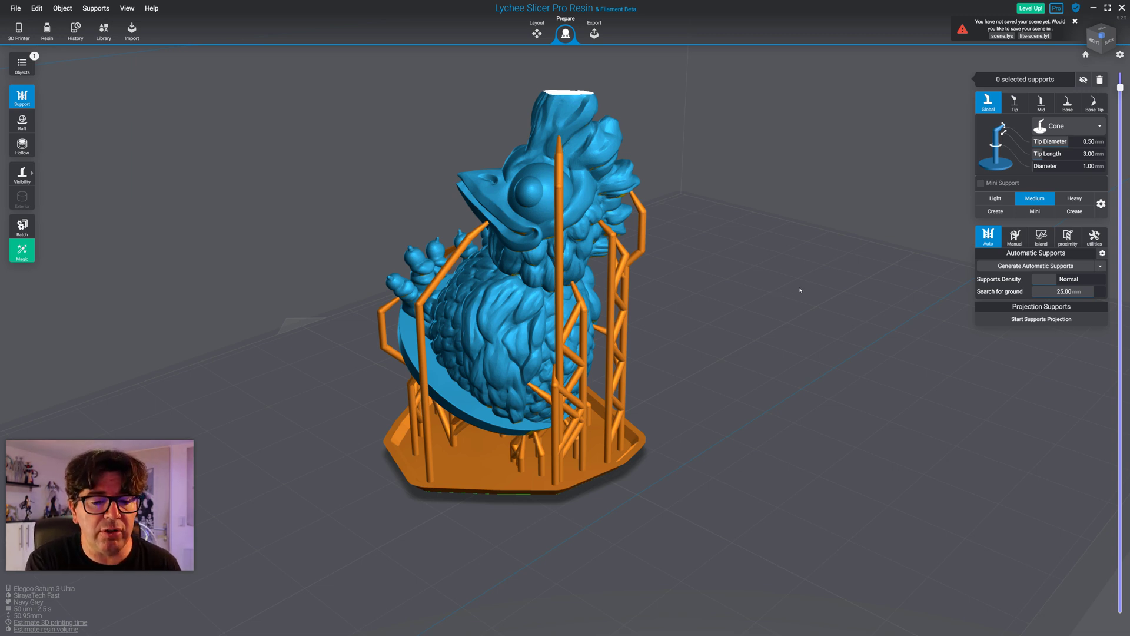
drag(800, 290, 758, 276)
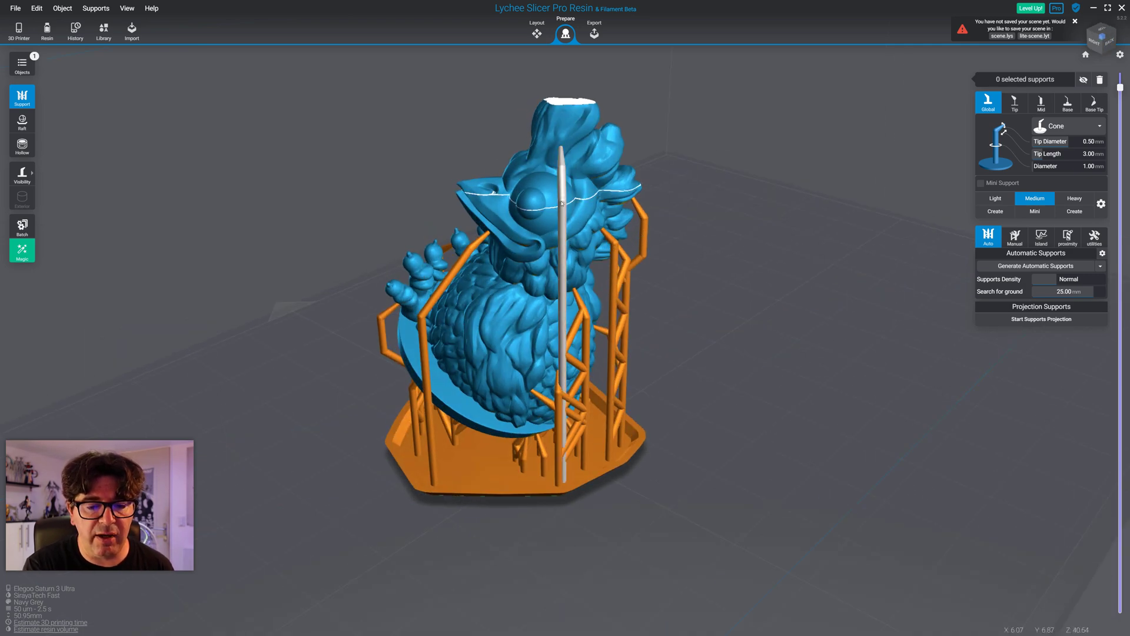
drag(464, 269, 695, 341)
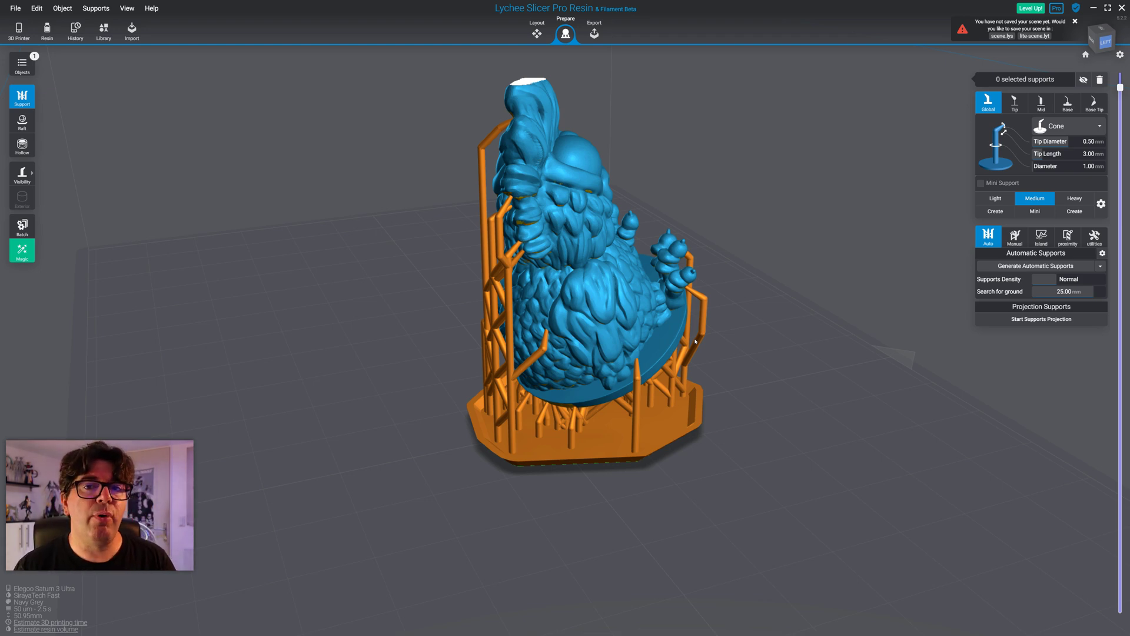
- Delete the unneeded tall supports touching the side of the face and the beak, checking the figurine from both sides
drag(797, 383, 329, 344)
drag(827, 313, 471, 377)
click(590, 170)
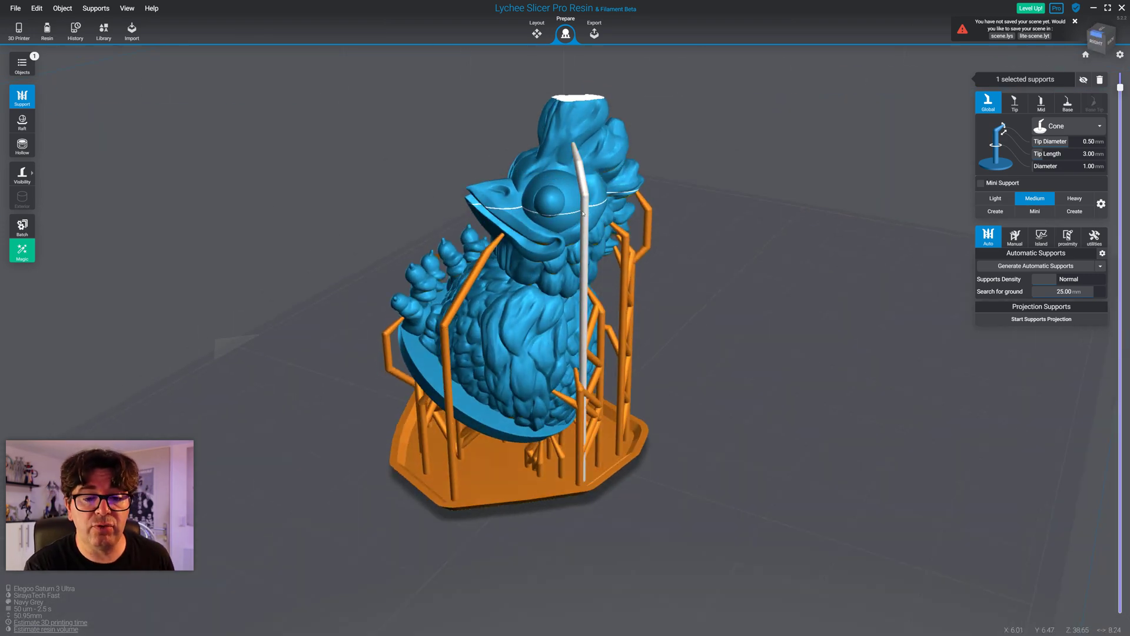
key(Delete)
drag(776, 313, 788, 268)
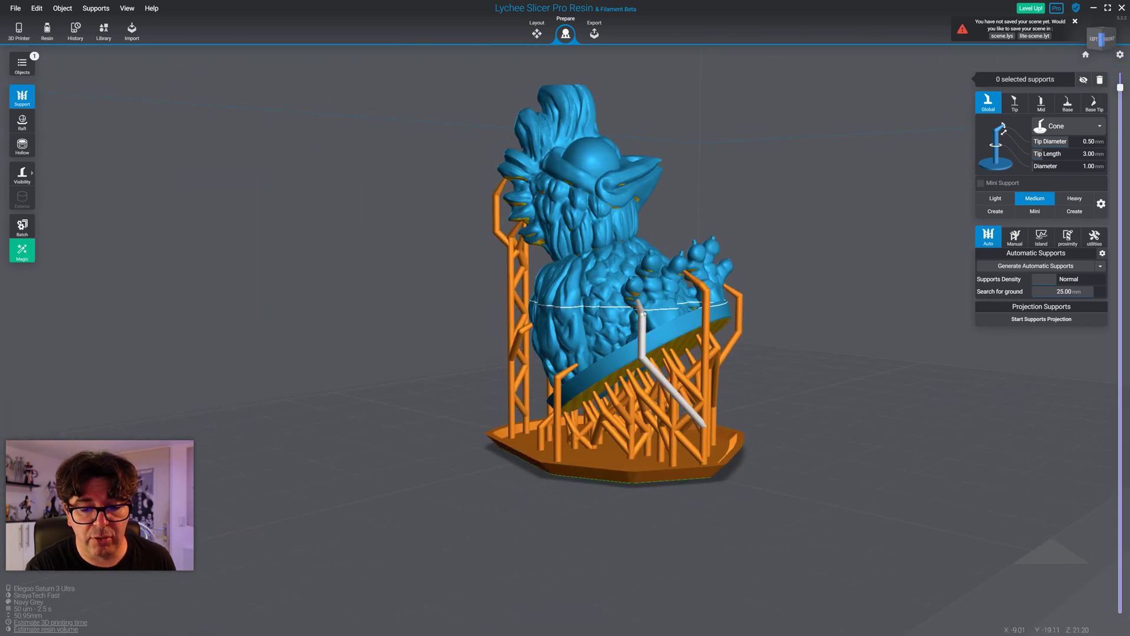
drag(649, 304, 911, 317)
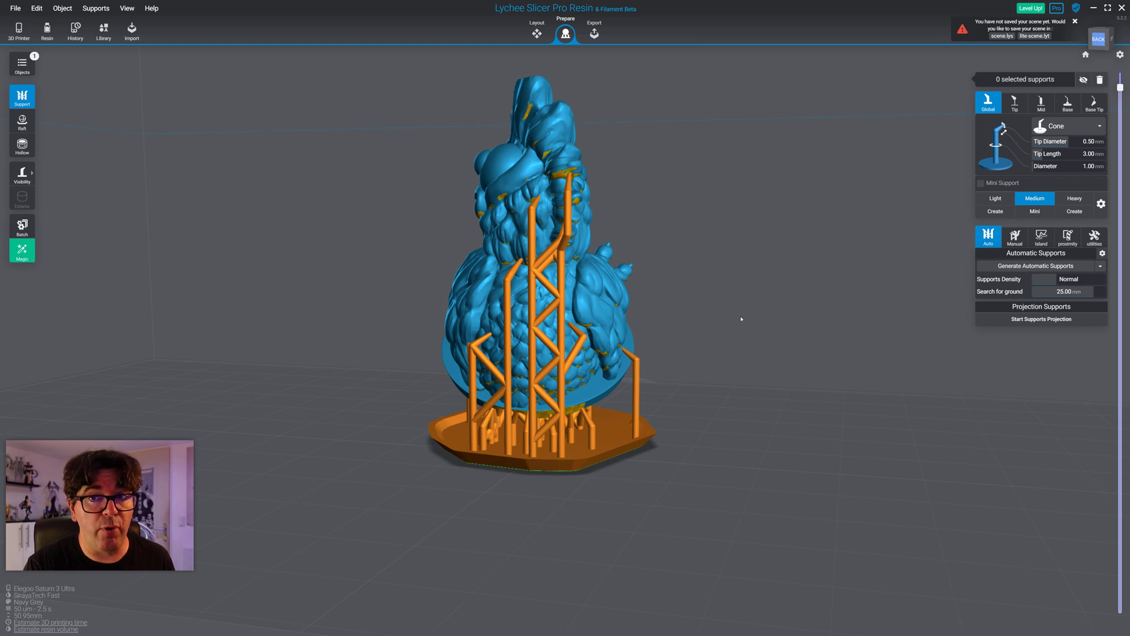
- Add manual Medium supports at intervals around the rim of the tilted base's underside
right_drag(792, 358, 206, 232)
scroll(718, 447, up, 3)
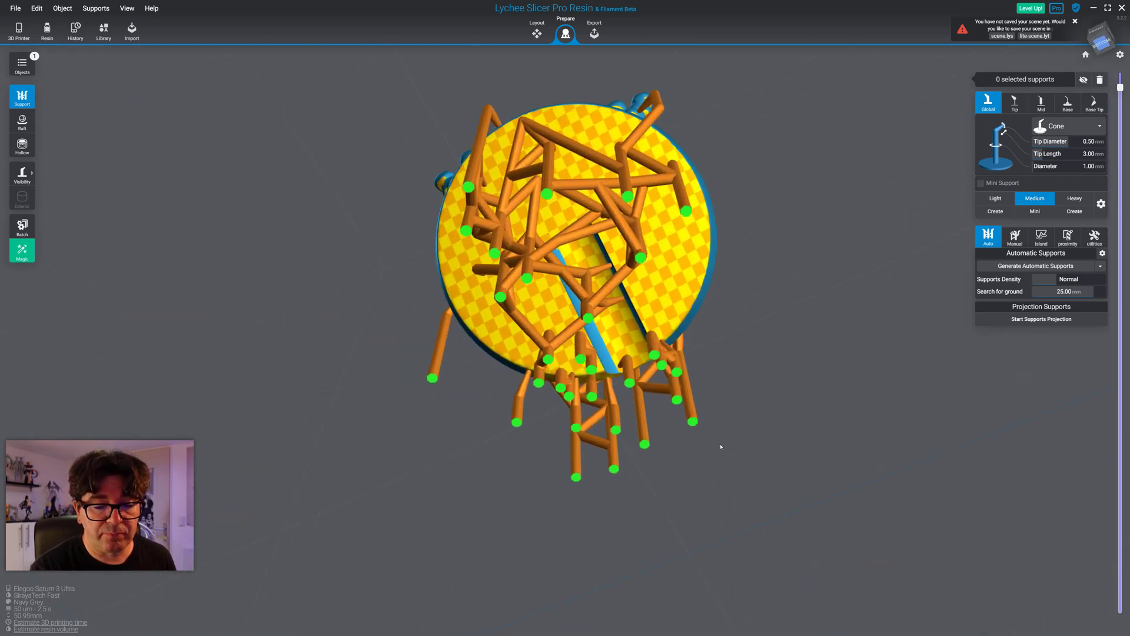
right_drag(772, 386, 791, 374)
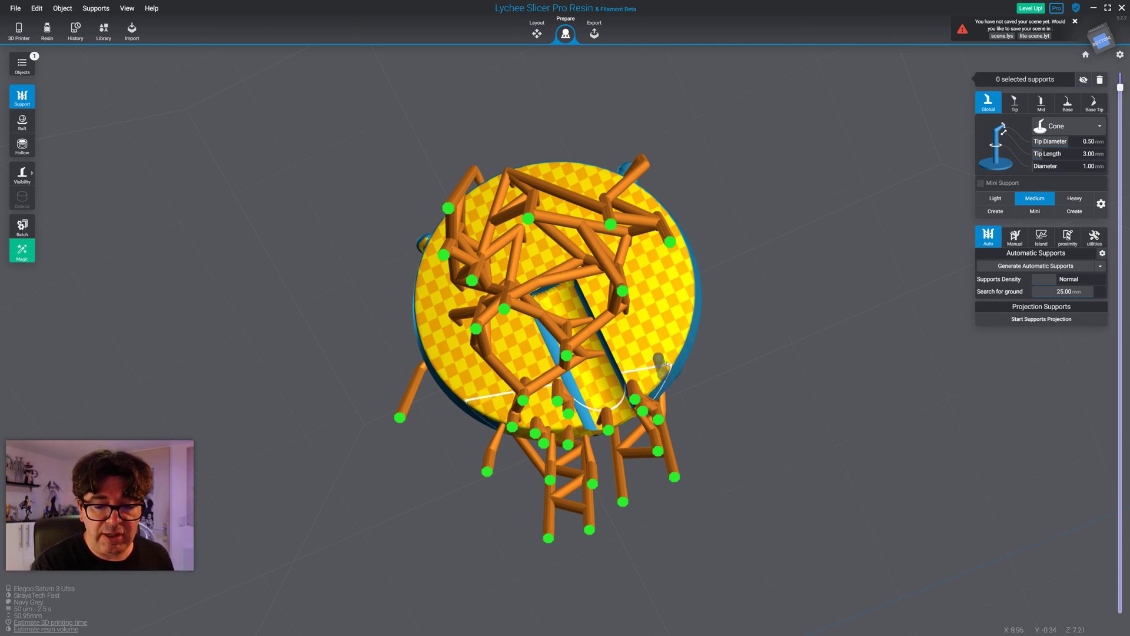
click(681, 333)
click(683, 328)
click(691, 293)
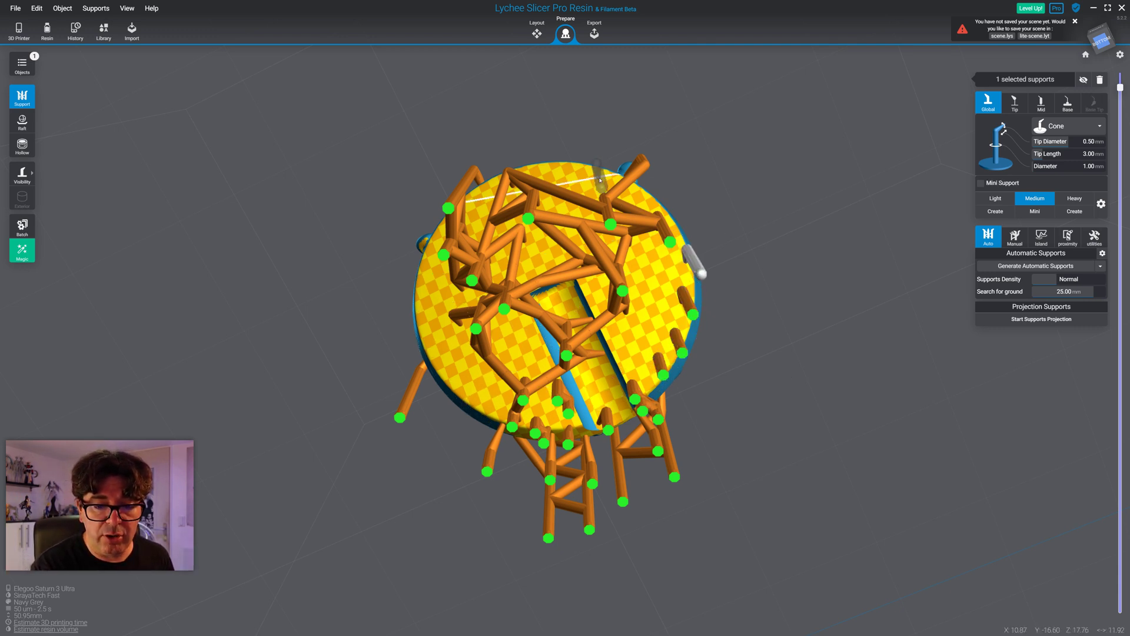
click(698, 257)
click(565, 174)
click(417, 258)
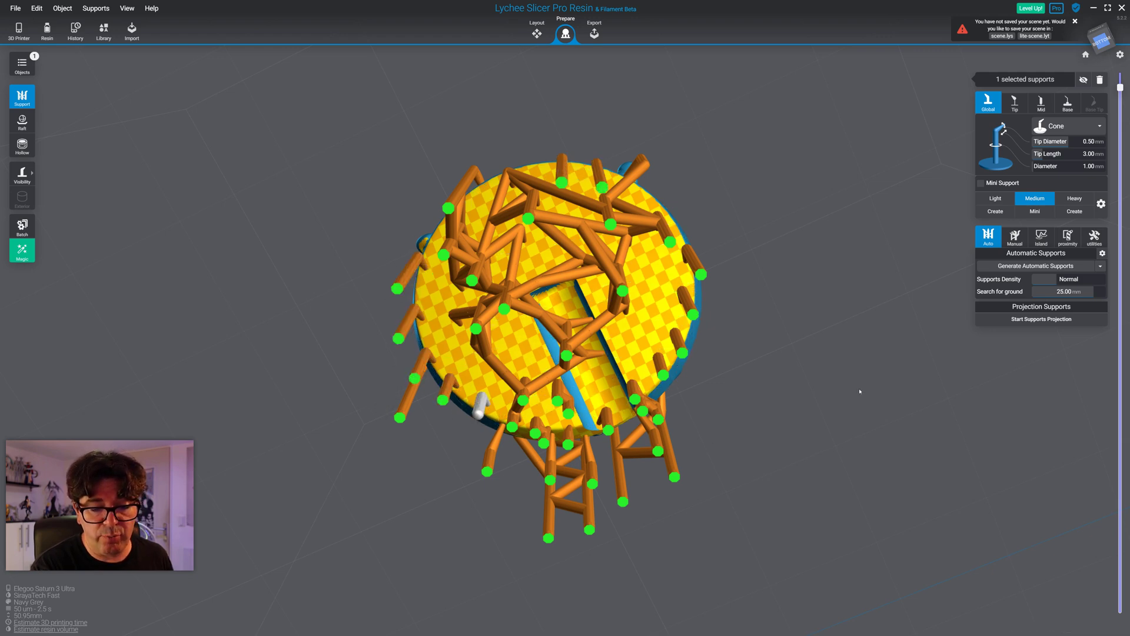
right_drag(500, 421, 780, 465)
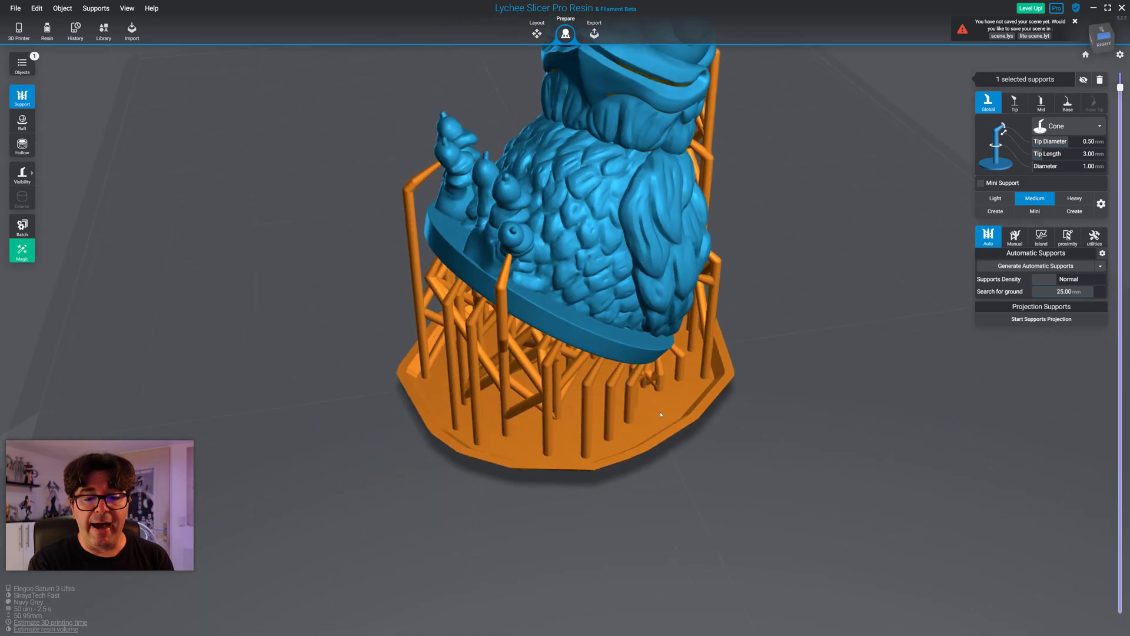
right_drag(753, 464, 636, 515)
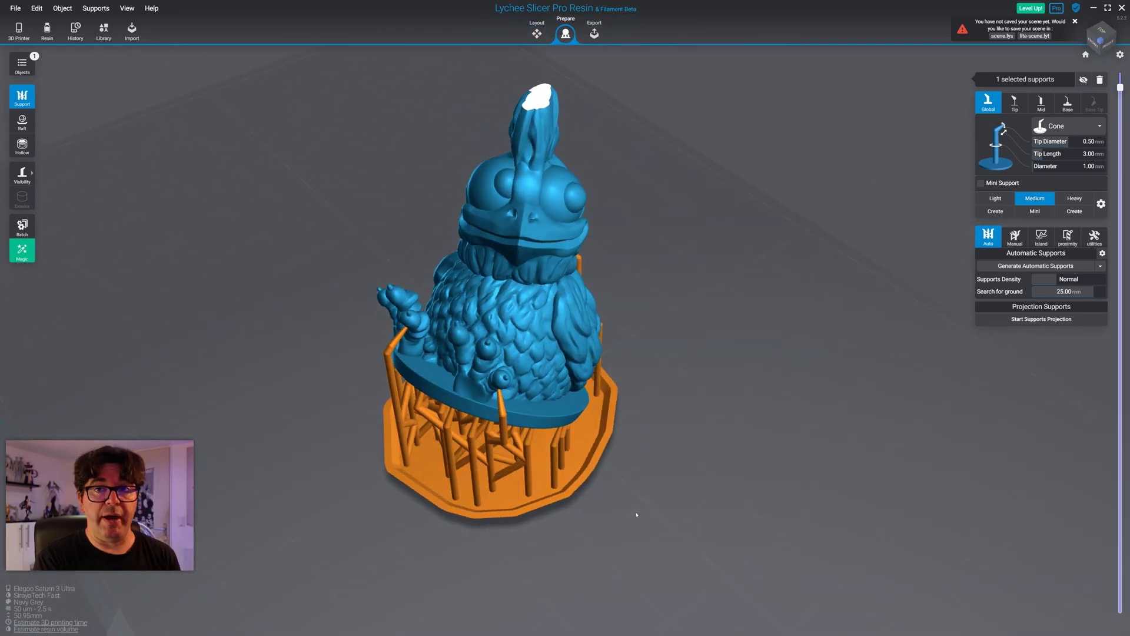
- Check the print time estimate in Export mode and run the island detector with Detailed accuracy in Prepare mode
click(593, 34)
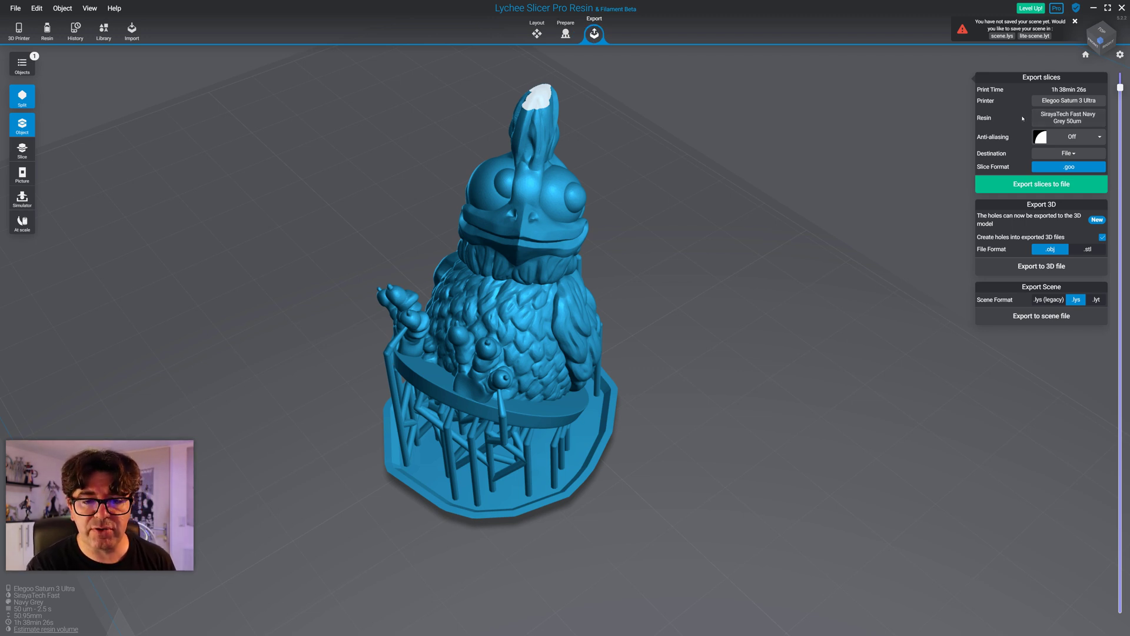
click(565, 34)
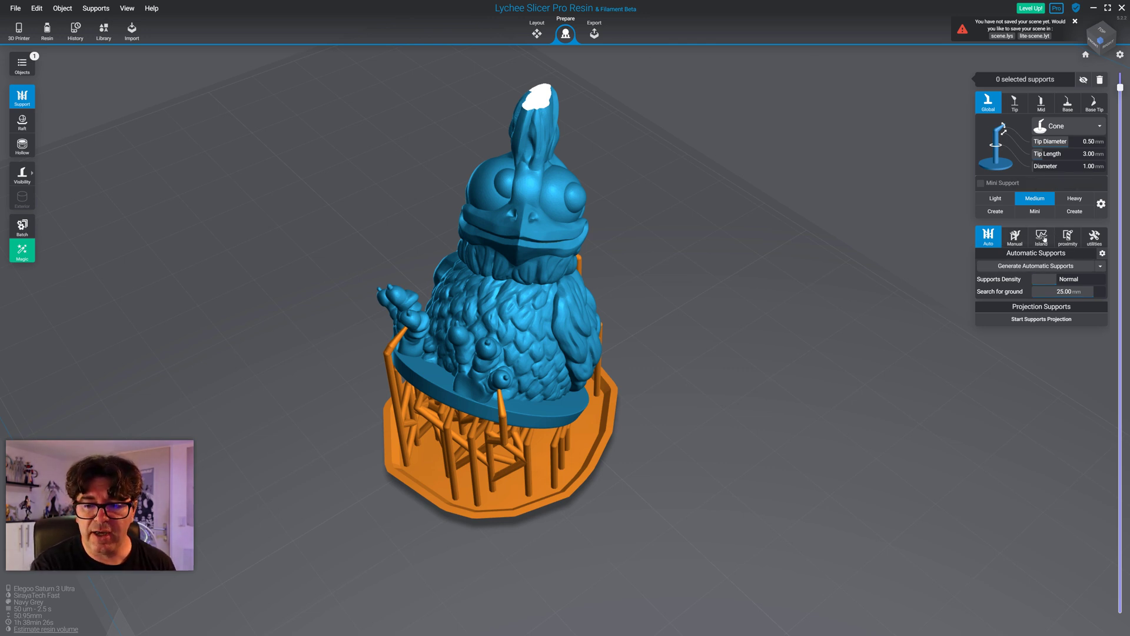
click(1043, 237)
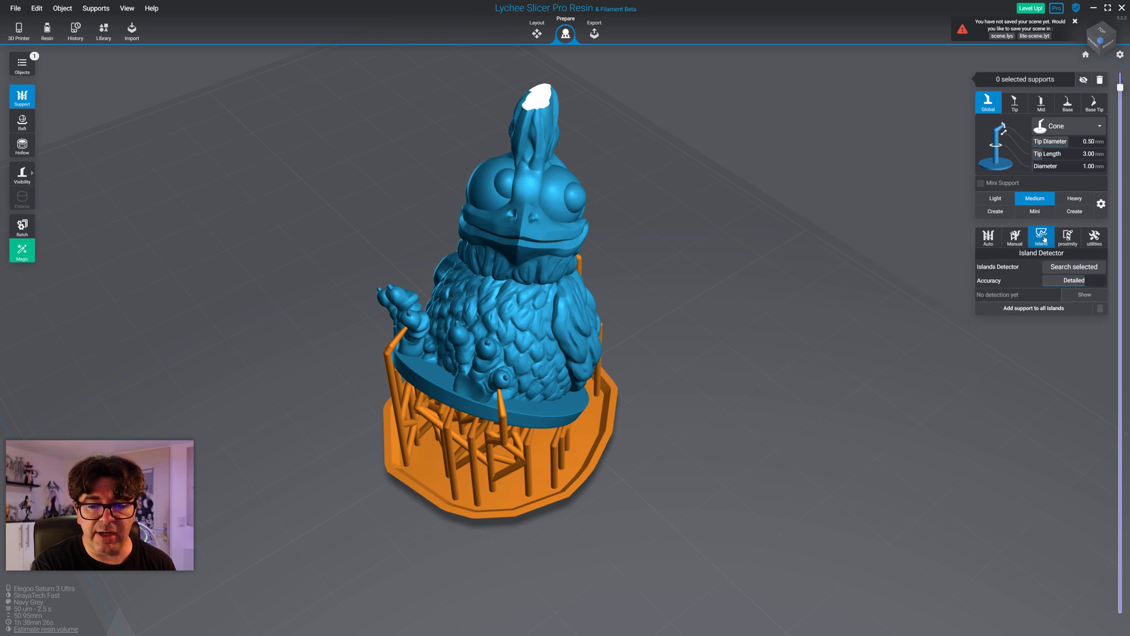
click(1066, 268)
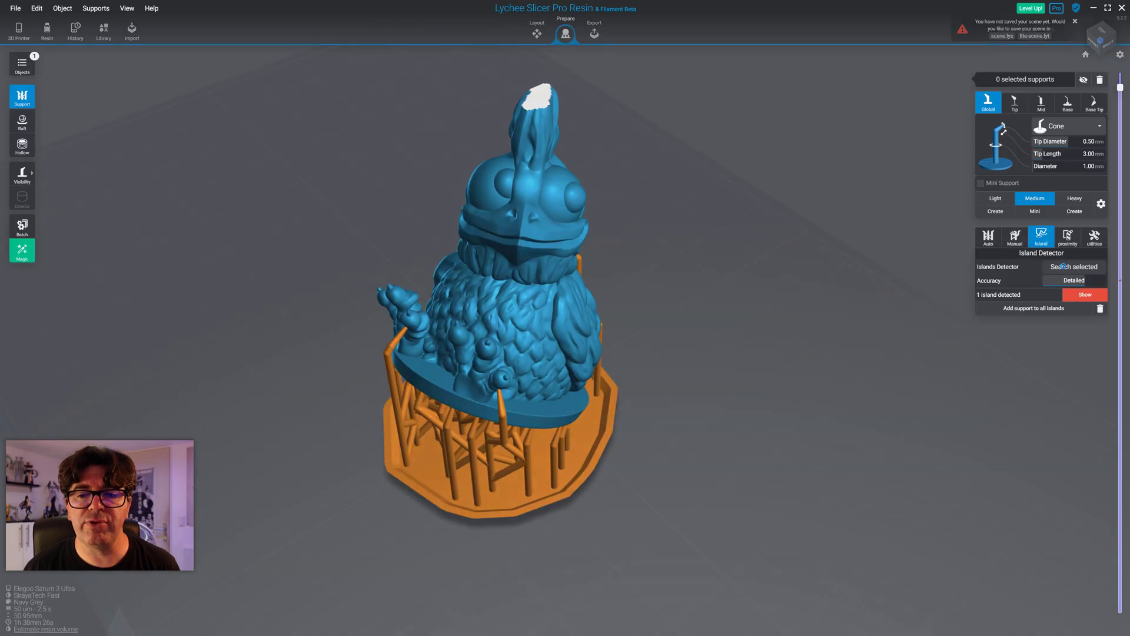
- Show the detected island on the head's back feathers and examine how it forms by stepping the layer preview around its height
click(1085, 295)
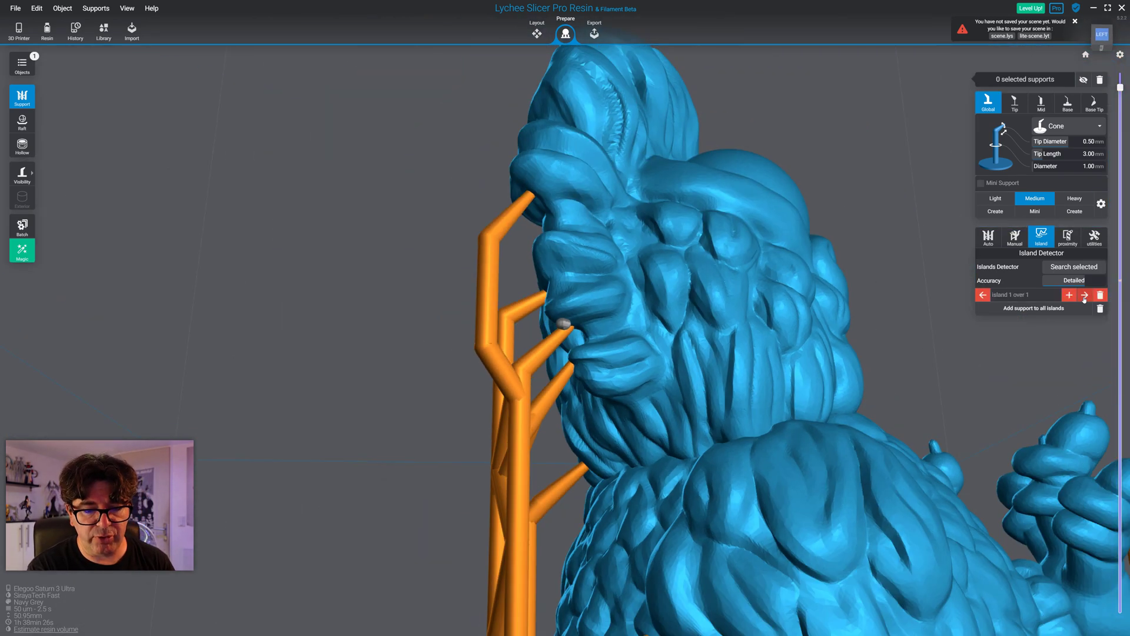
scroll(548, 339, up, 2)
scroll(548, 339, up, 4)
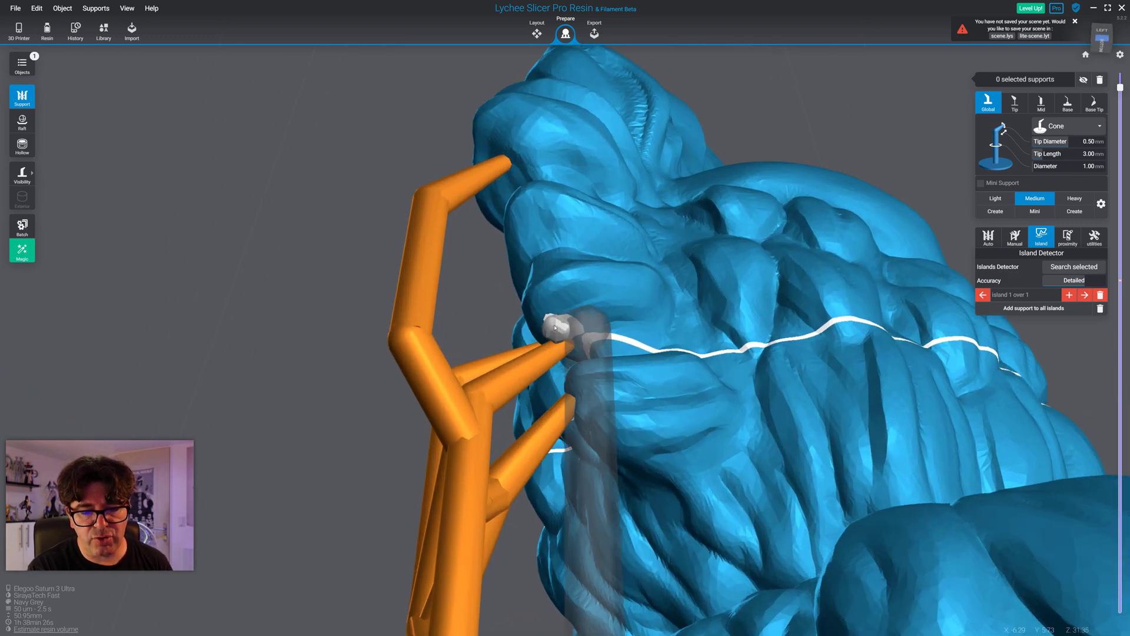
right_drag(730, 345, 665, 491)
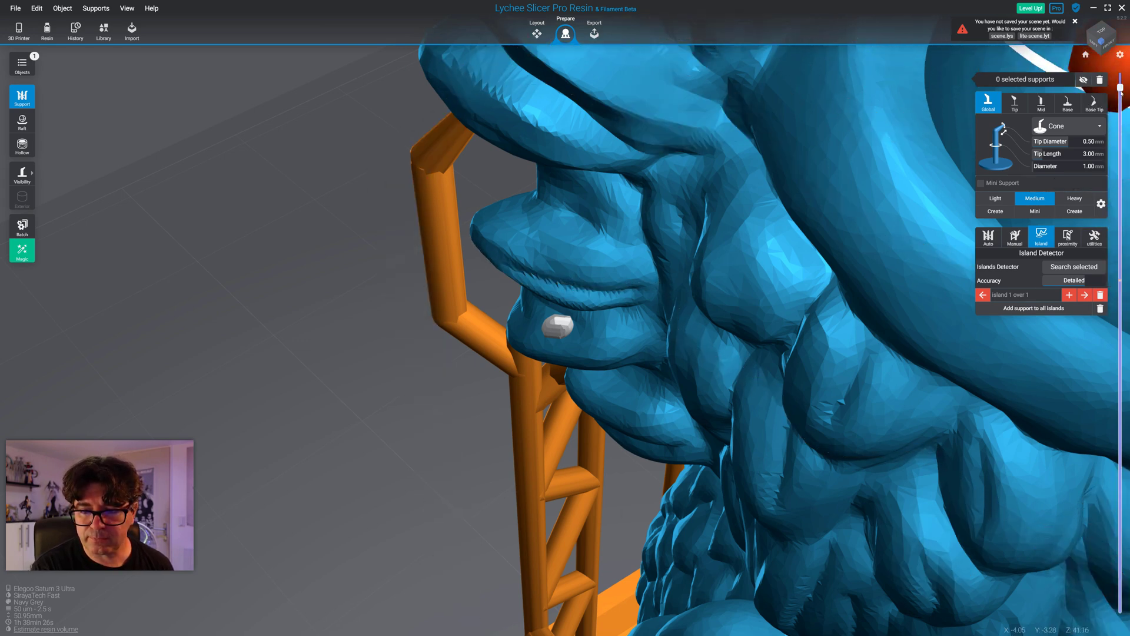
drag(1120, 89, 1109, 285)
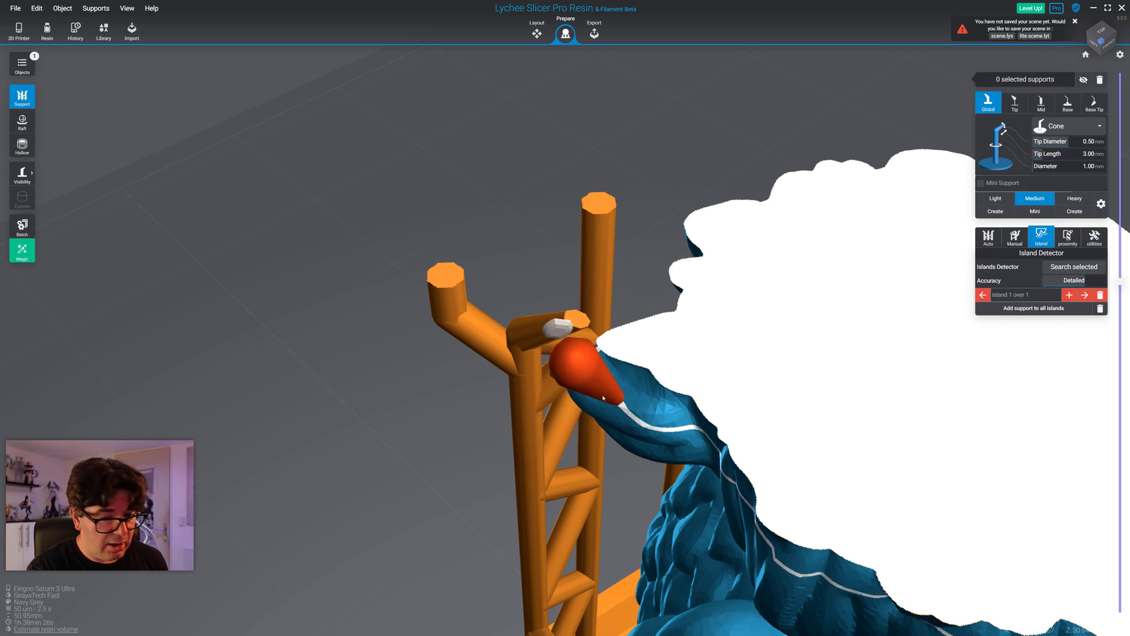
key(Up)
key(Up)
key(Up)
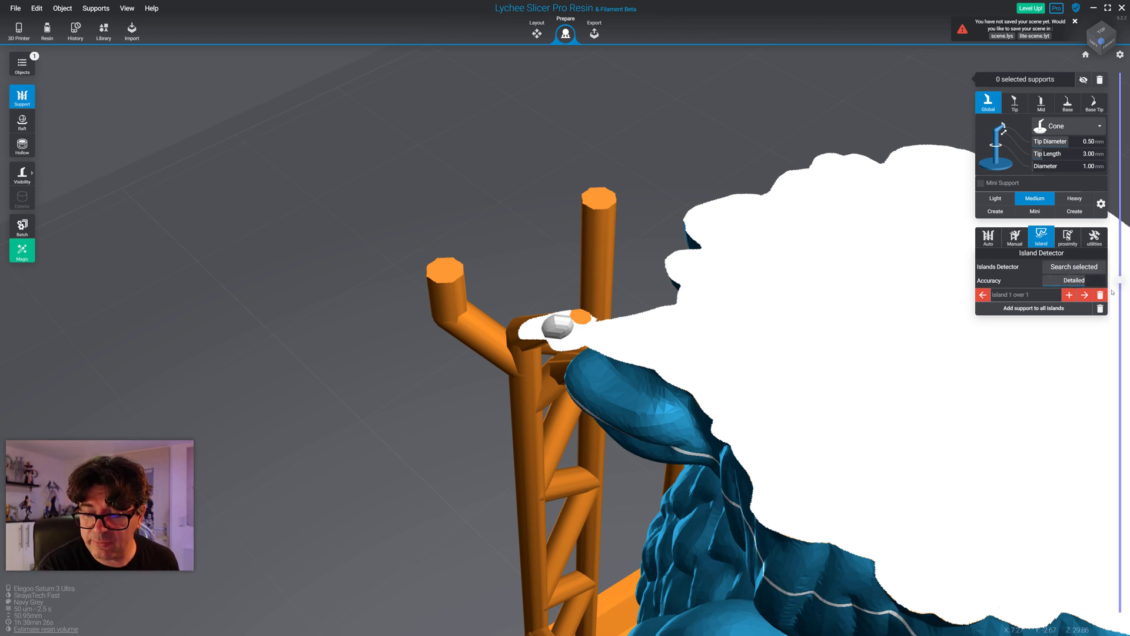
- Restore the full model preview, move the nearby support's tip onto the island under the head's back feathers, and inspect the figurine from several sides
drag(1121, 282, 1120, 624)
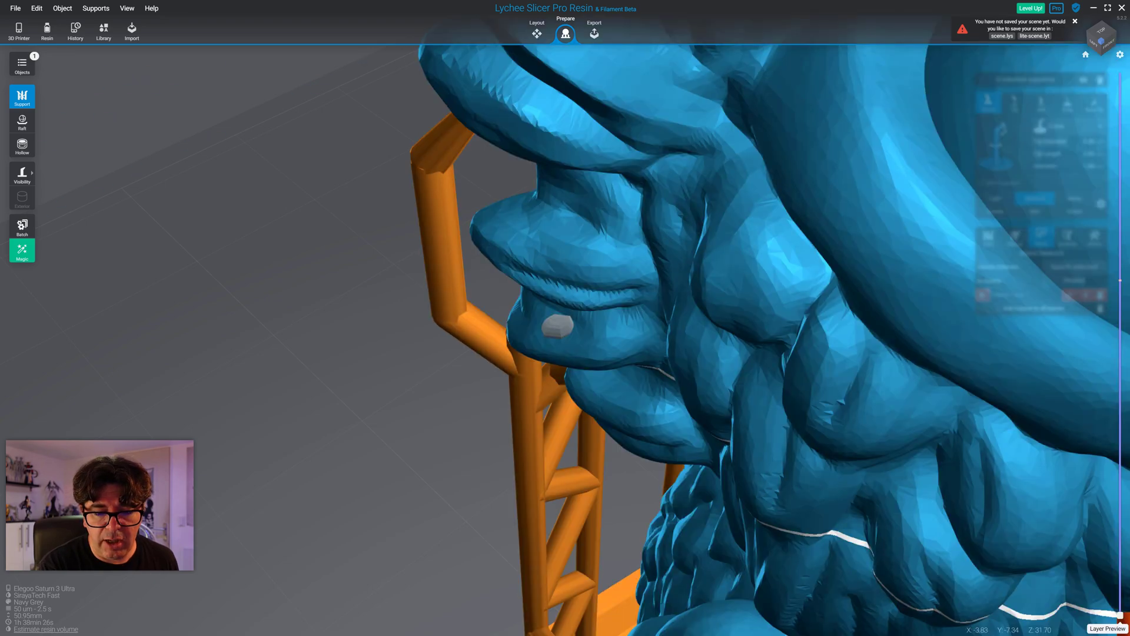
right_drag(569, 329, 632, 197)
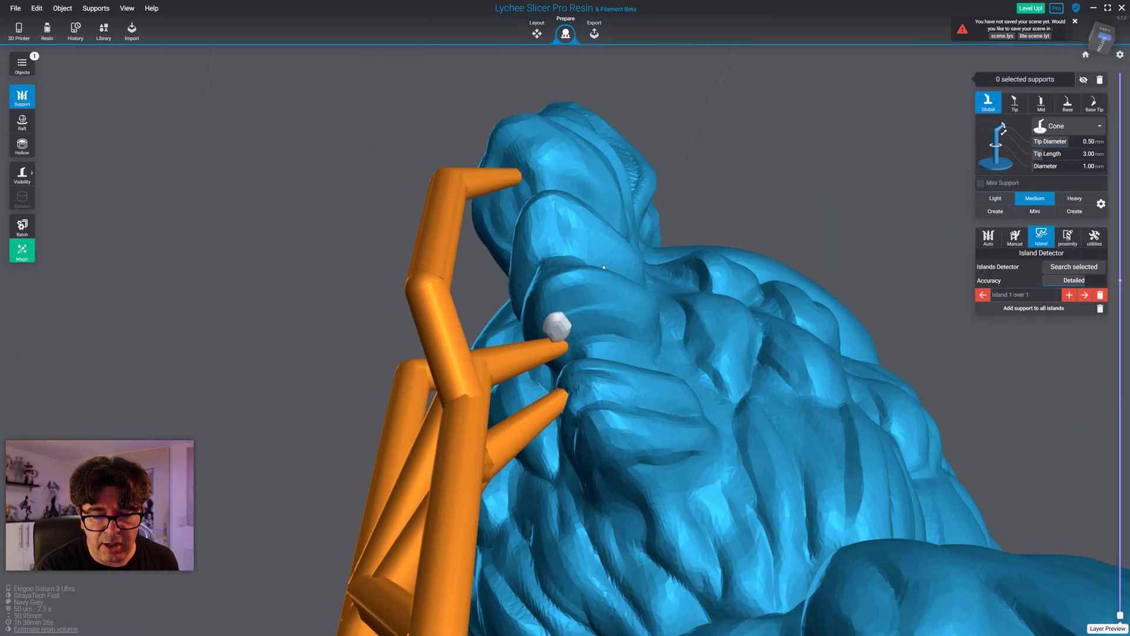
click(560, 342)
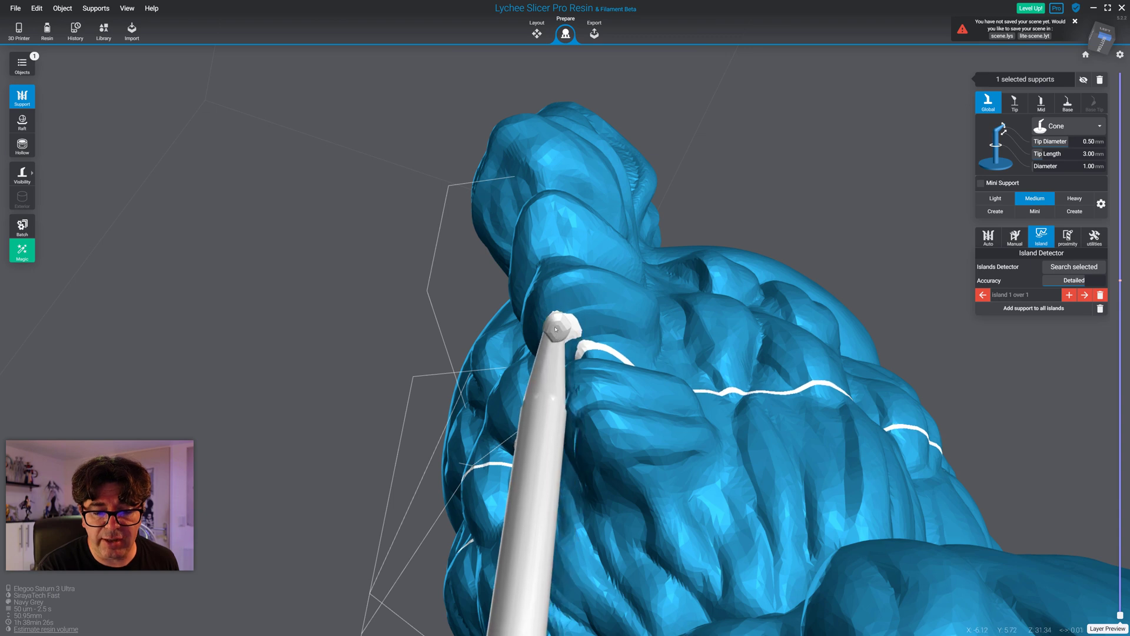
drag(547, 326, 555, 317)
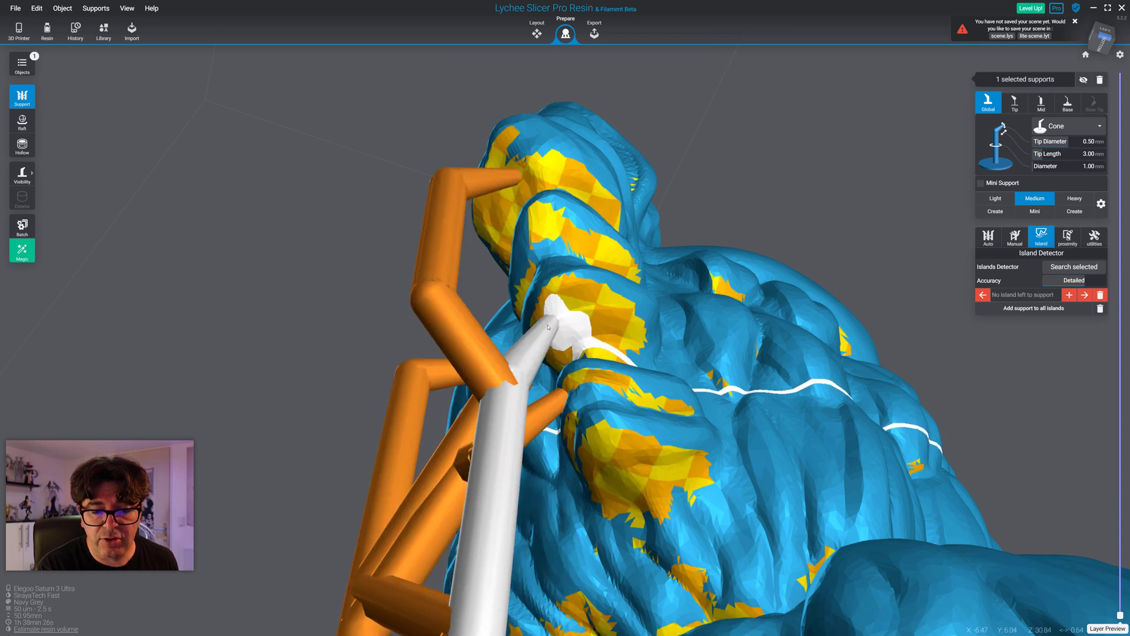
right_drag(667, 240, 650, 341)
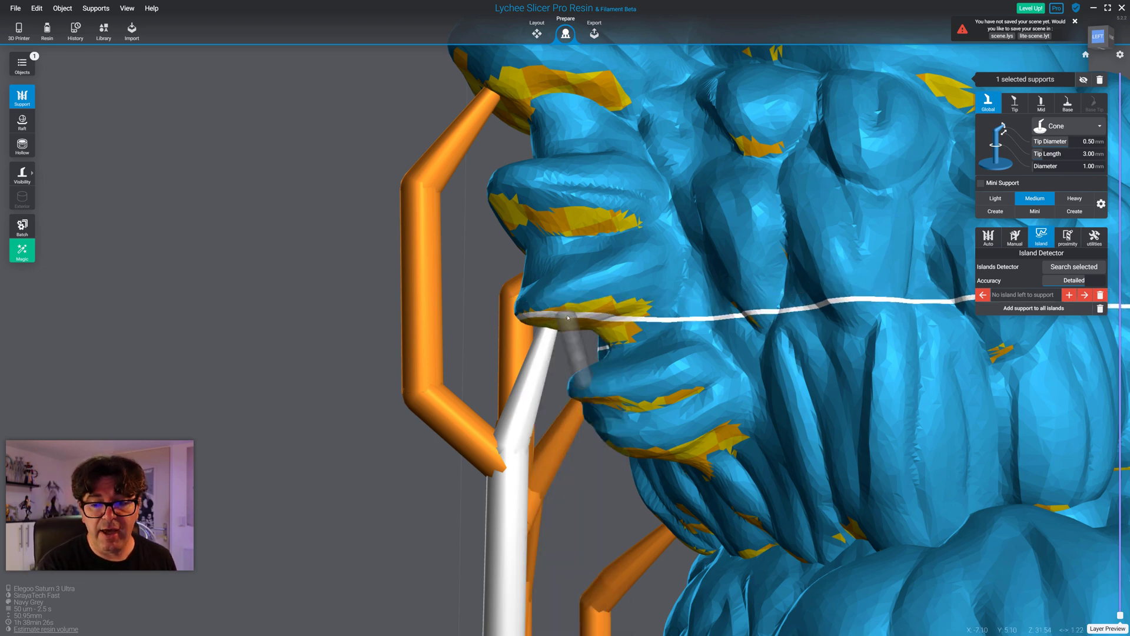
scroll(571, 321, down, 5)
right_drag(776, 238, 693, 359)
scroll(606, 327, down, 2)
scroll(693, 382, down, 4)
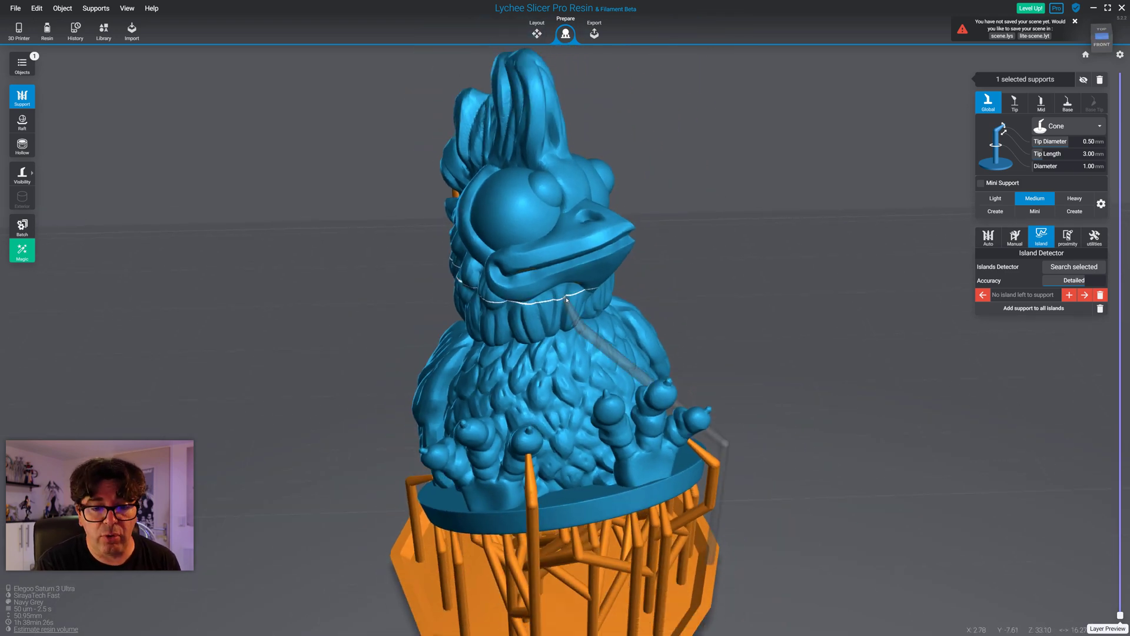
right_drag(506, 318, 743, 207)
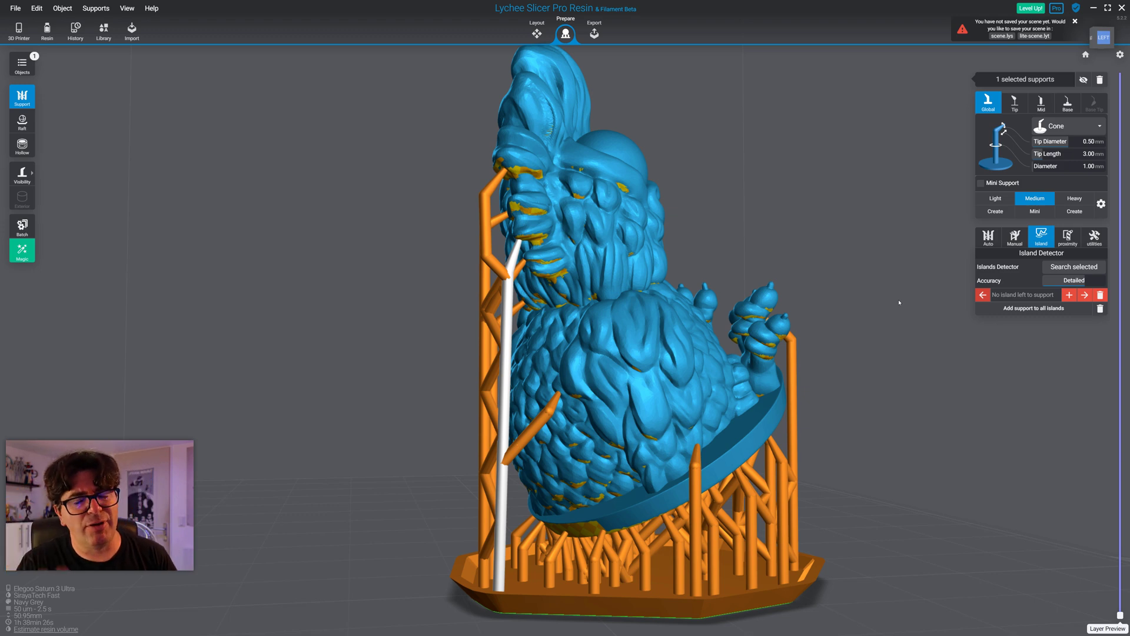
- In Export mode, set anti-aliasing to Smooth Surfaces with a 2 px radius and turn on High Definition Antialiasing
click(588, 32)
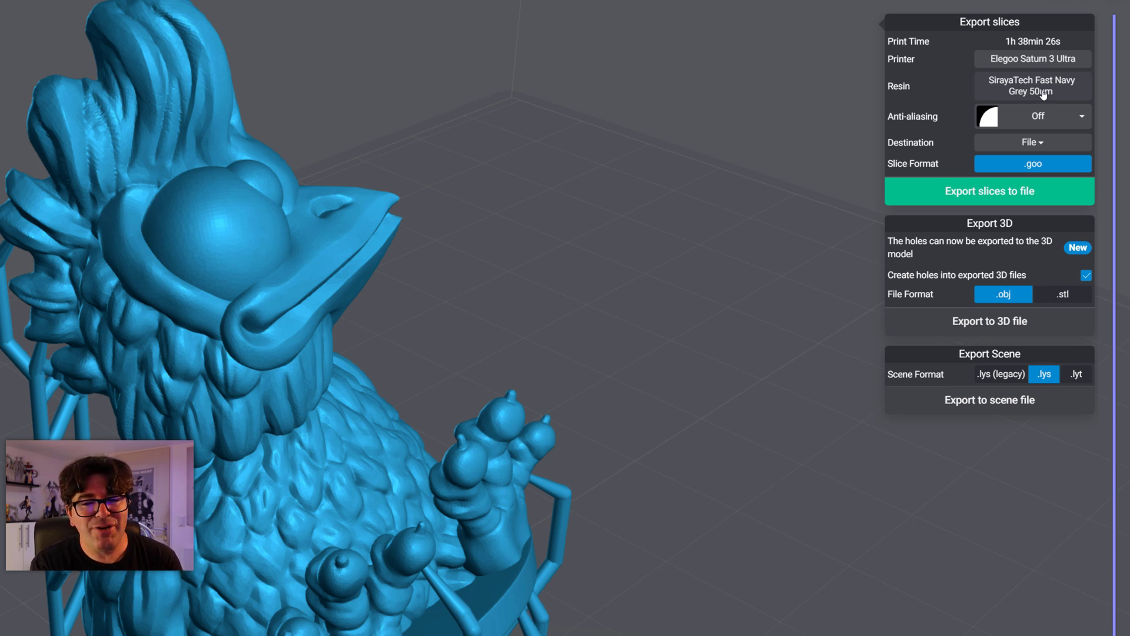
click(1039, 123)
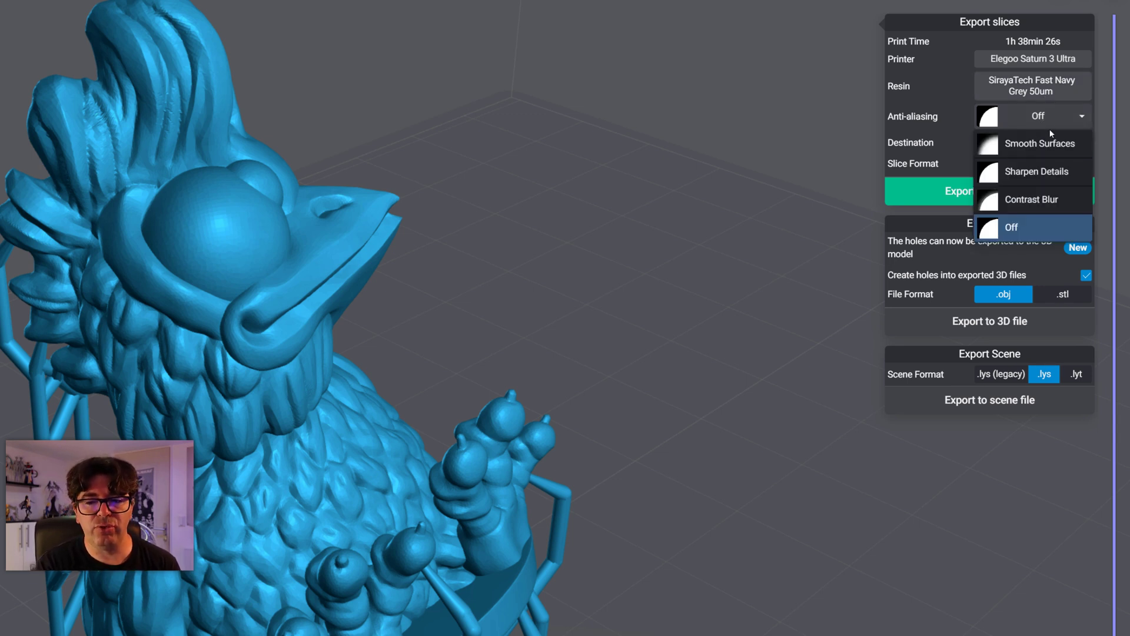
click(1037, 141)
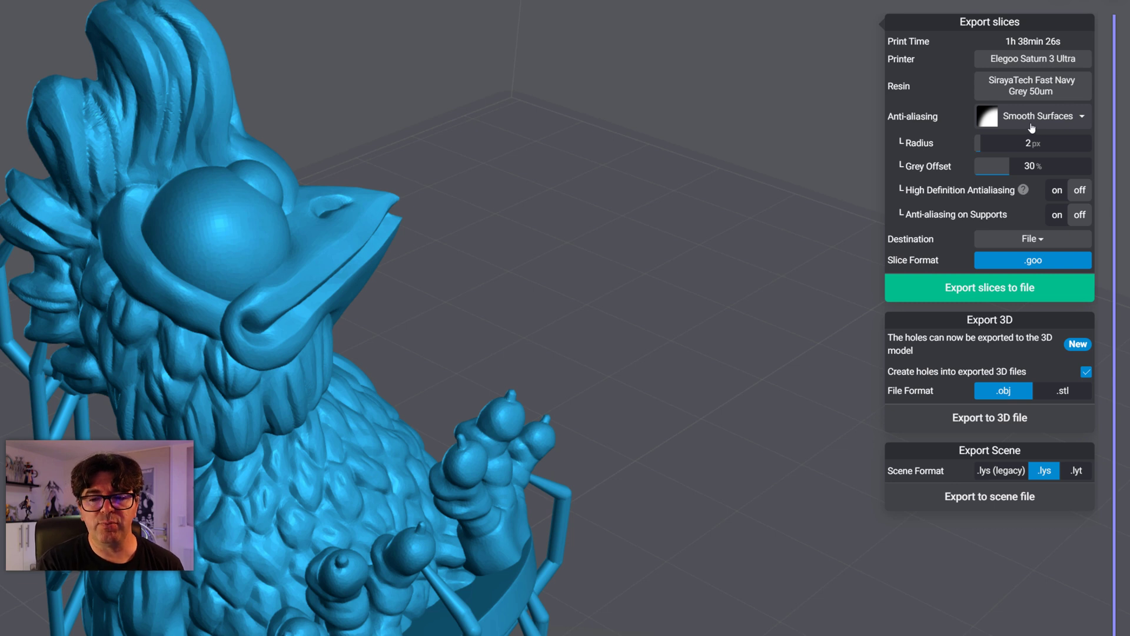
click(990, 145)
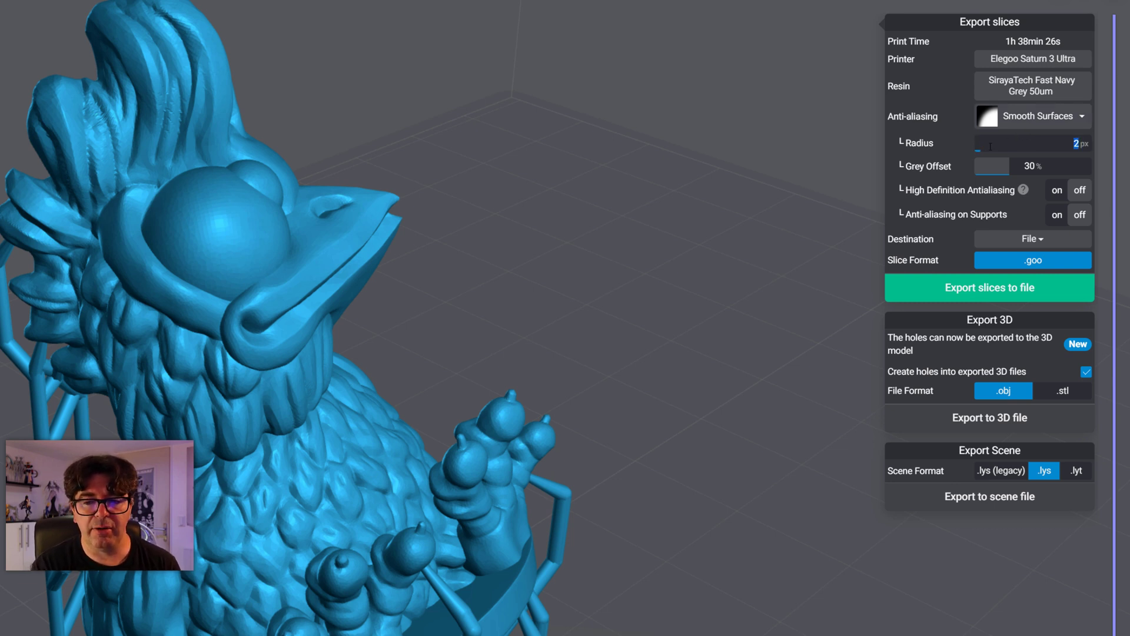
click(890, 153)
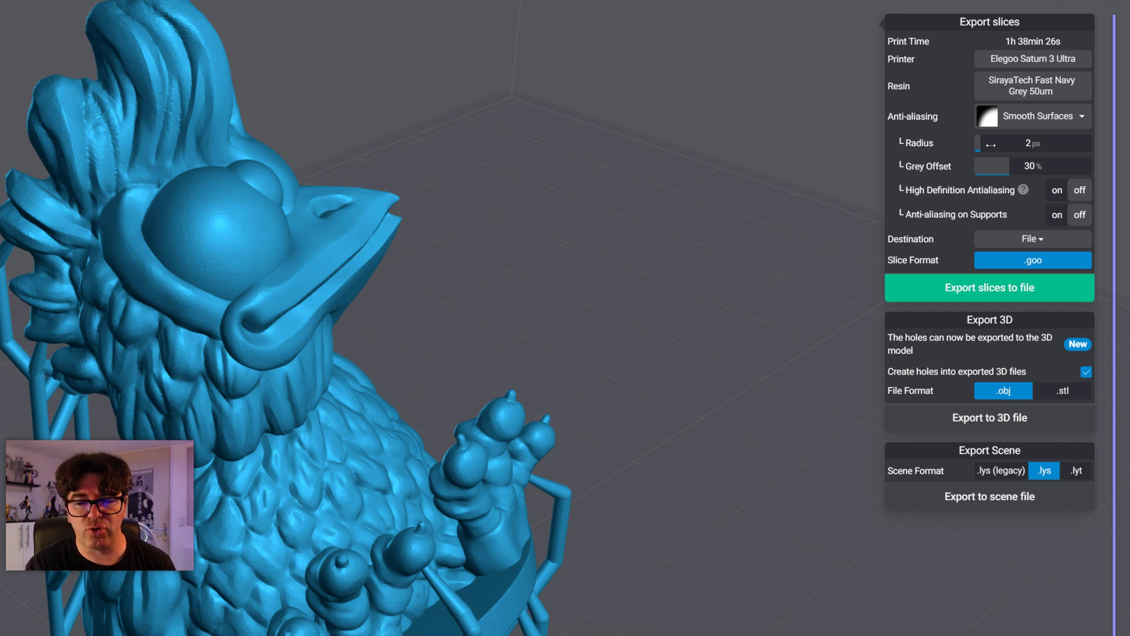
click(1057, 192)
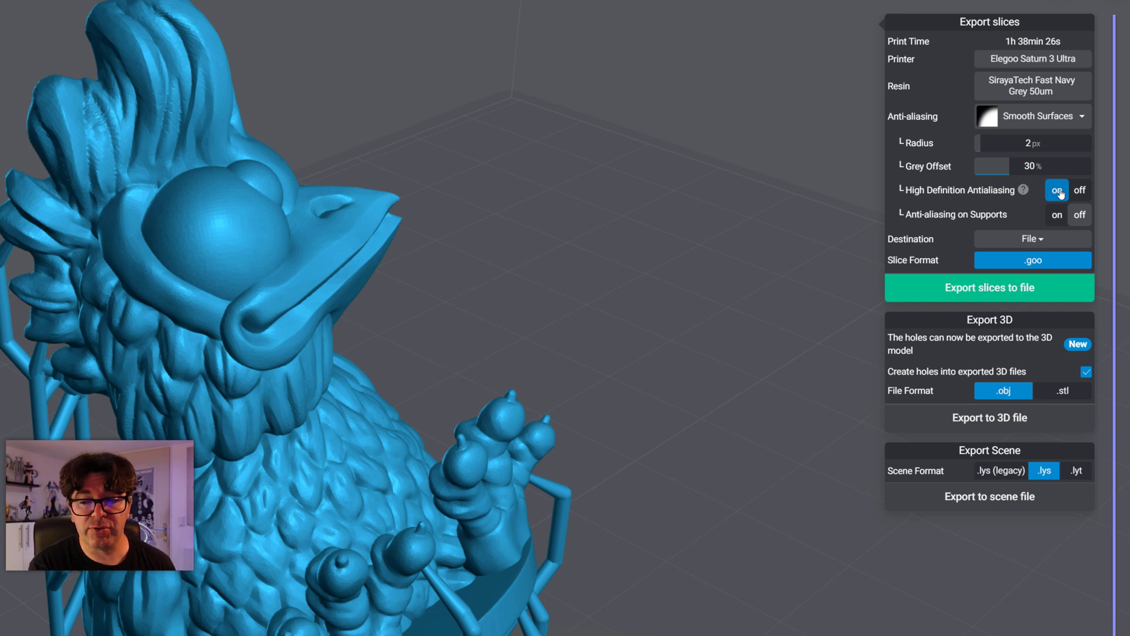
click(1080, 192)
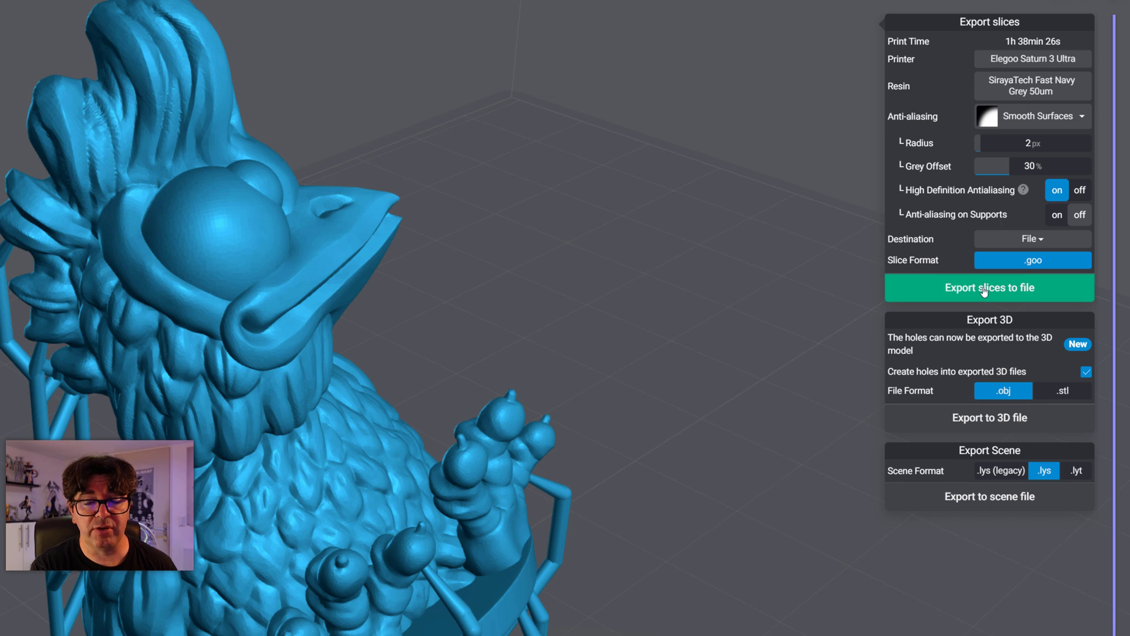
- Export the slices to the desktop as poussin.goo and close the slicing report
click(984, 290)
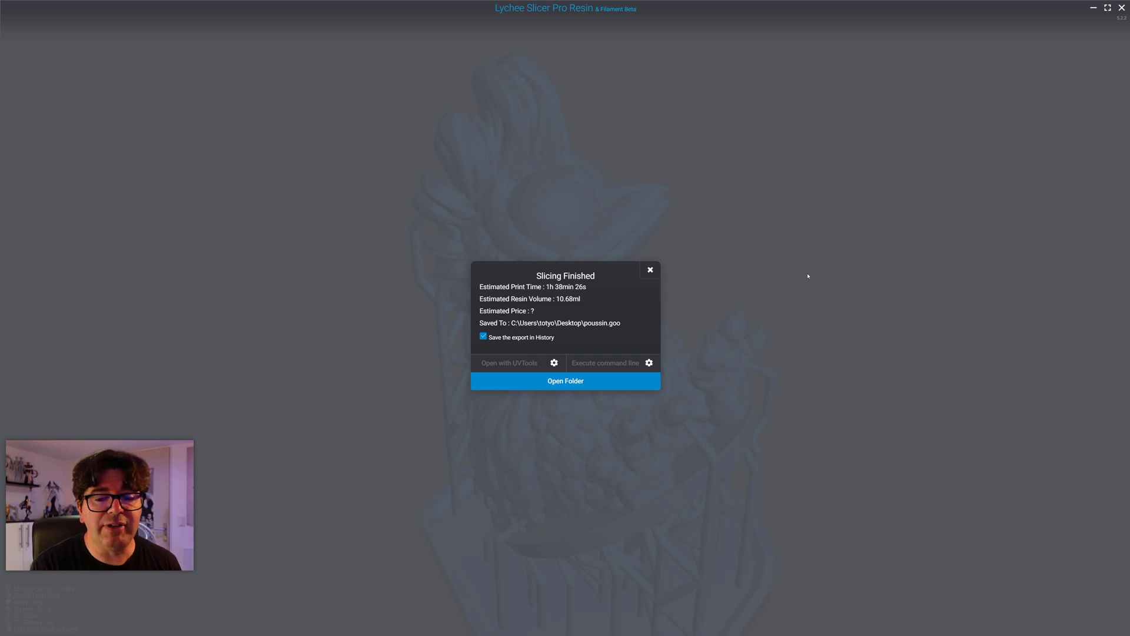
click(651, 270)
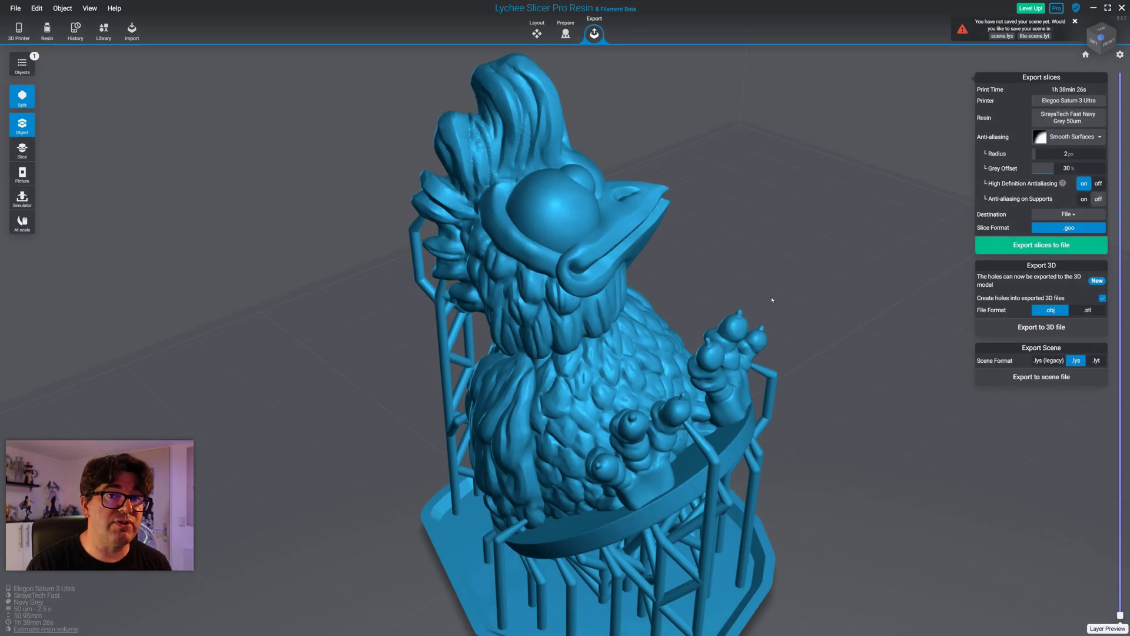